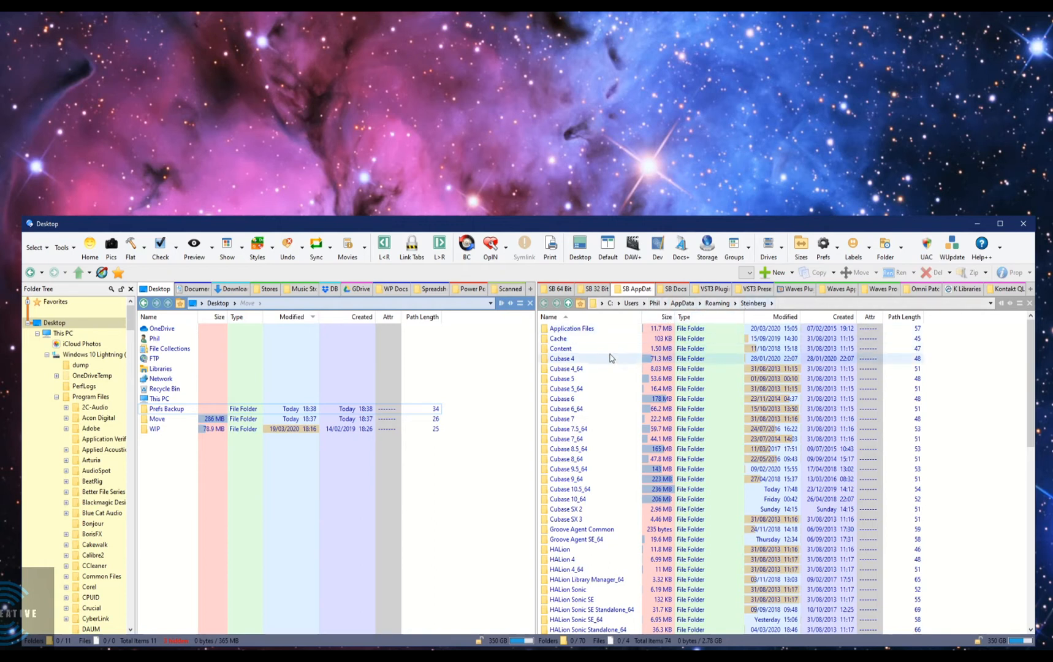
# - Look through the Cubase 10.5_64 preferences folder, then return to its parent Steinberg folder
pyautogui.scroll(-9, 605, 393)
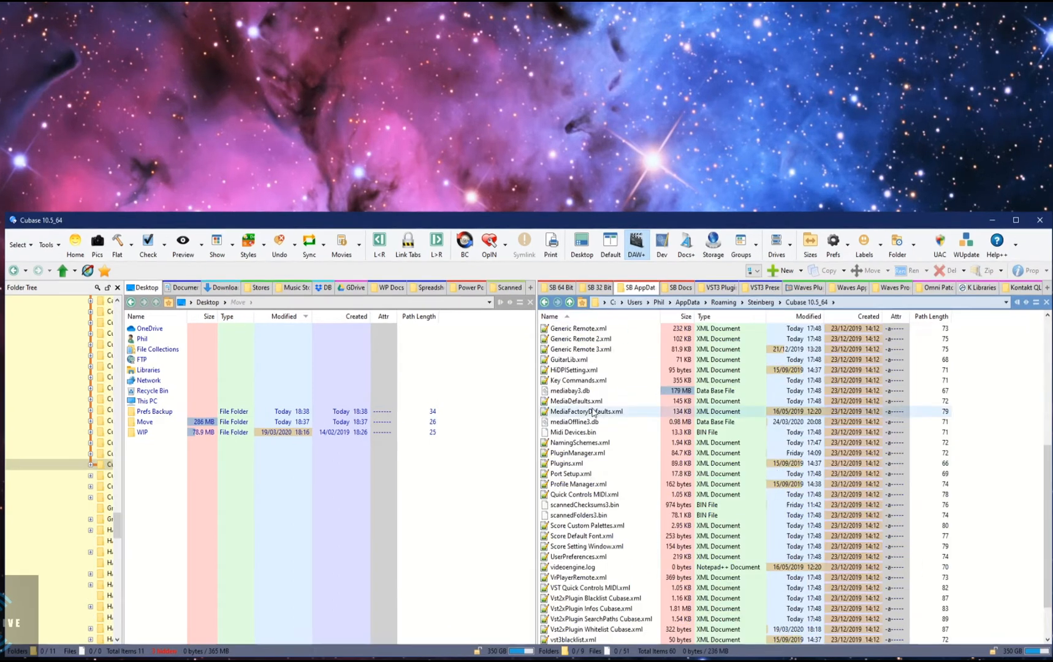
pyautogui.scroll(10, 610, 434)
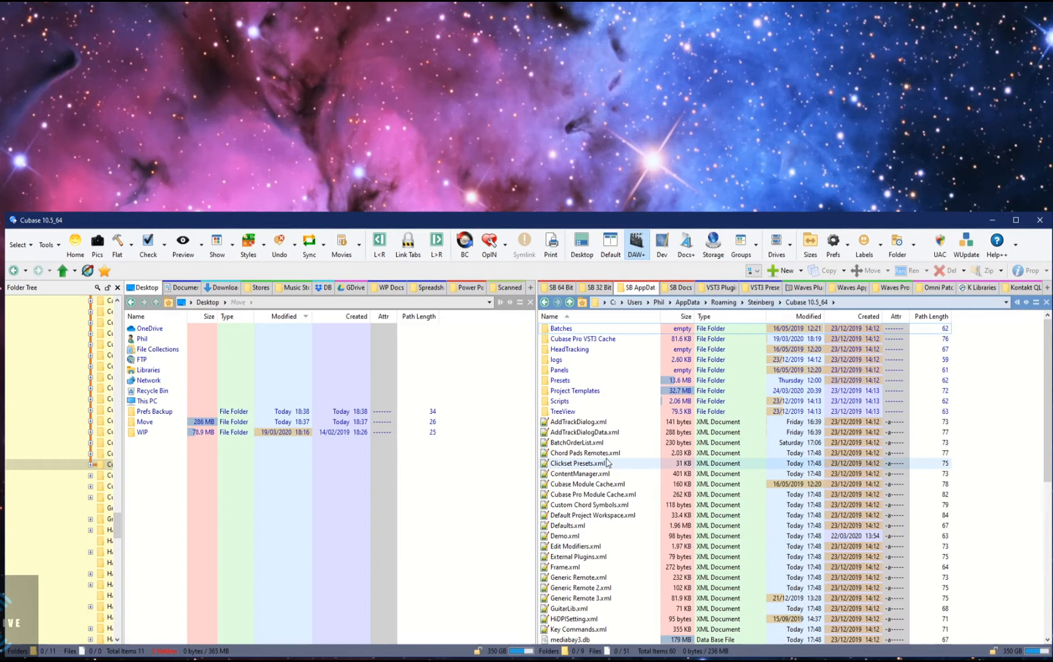
pyautogui.press('BackSpace')
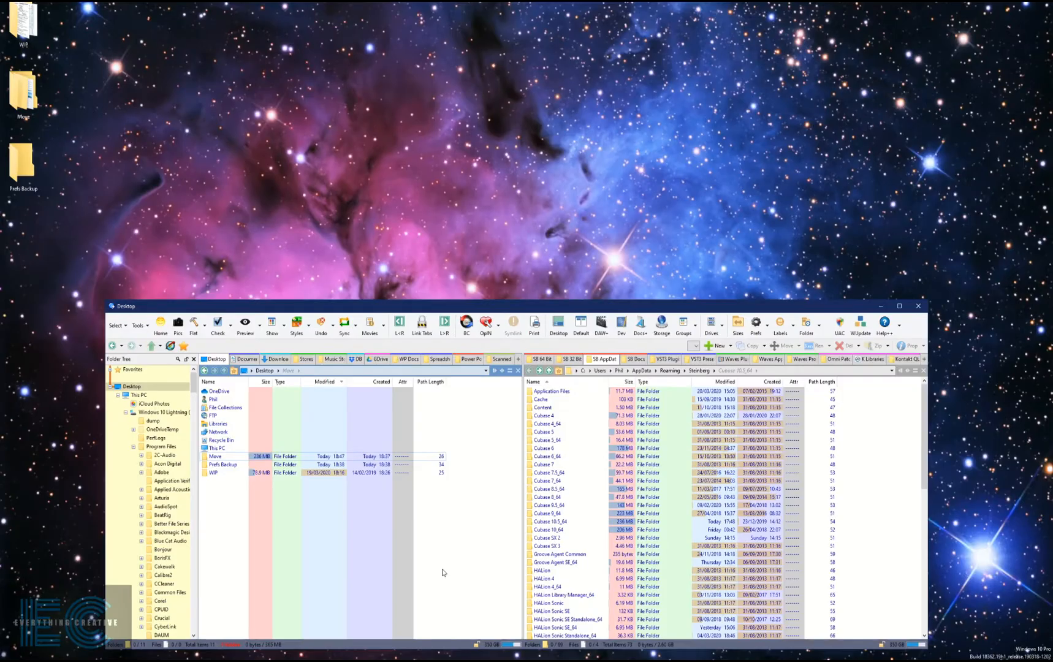
# - Launch the SB Prefs Backup utility from the License & Reg Tools group
pyautogui.press('super')
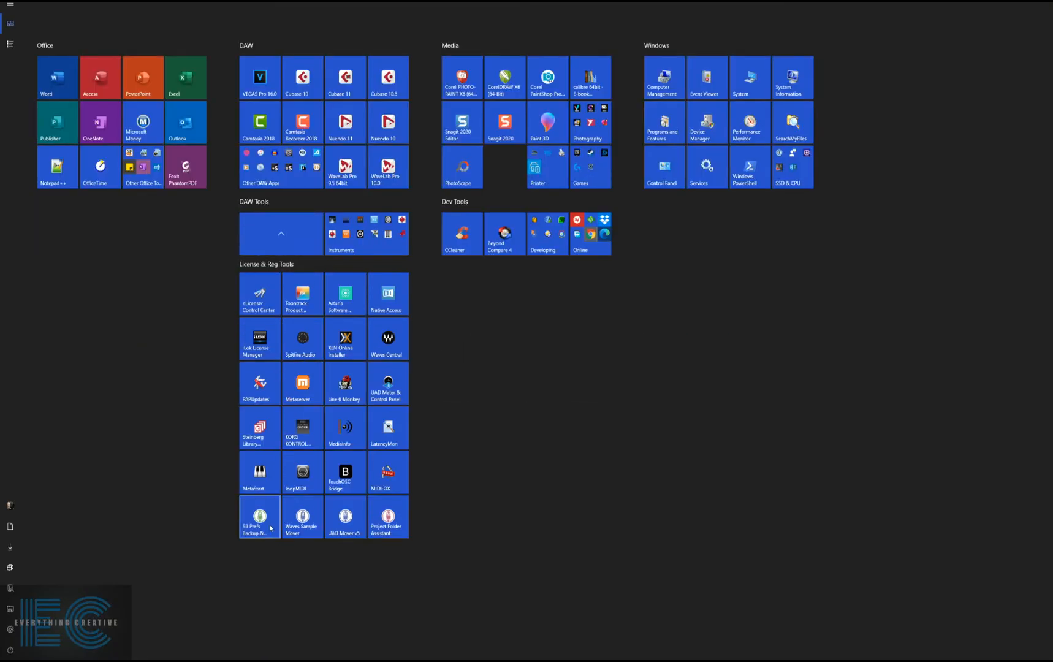
pyautogui.click(260, 521)
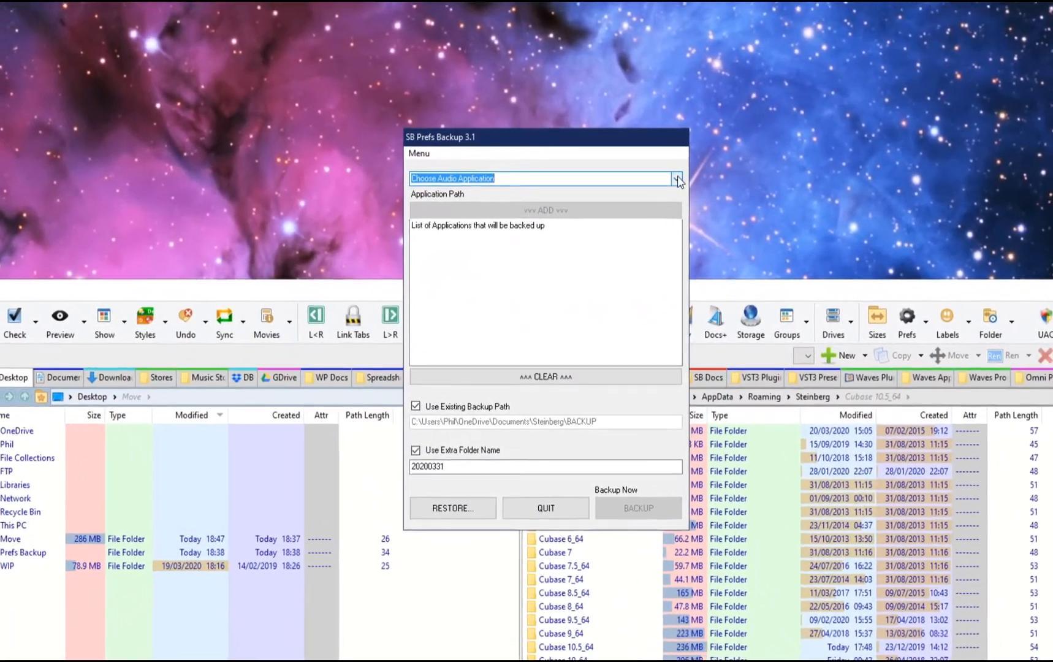
# - Examine the full list of audio applications available for backup, from Application Files to smtg-frame
pyautogui.click(637, 197)
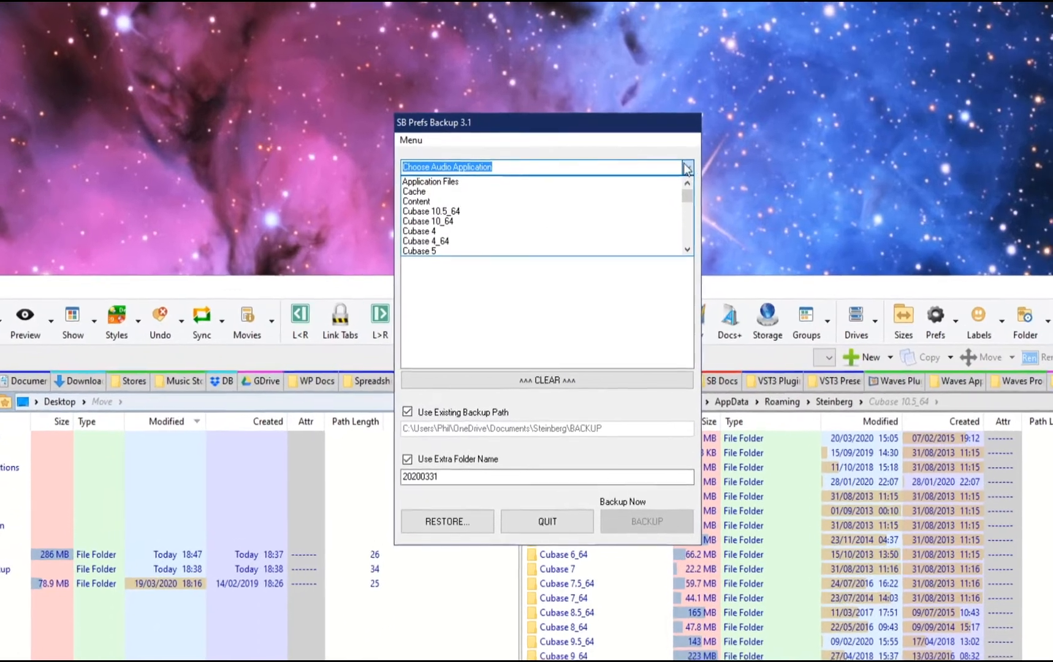
pyautogui.scroll(-10, 642, 195)
pyautogui.scroll(-2, 686, 161)
pyautogui.scroll(10, 677, 200)
pyautogui.scroll(5, 677, 204)
pyautogui.scroll(-3, 681, 186)
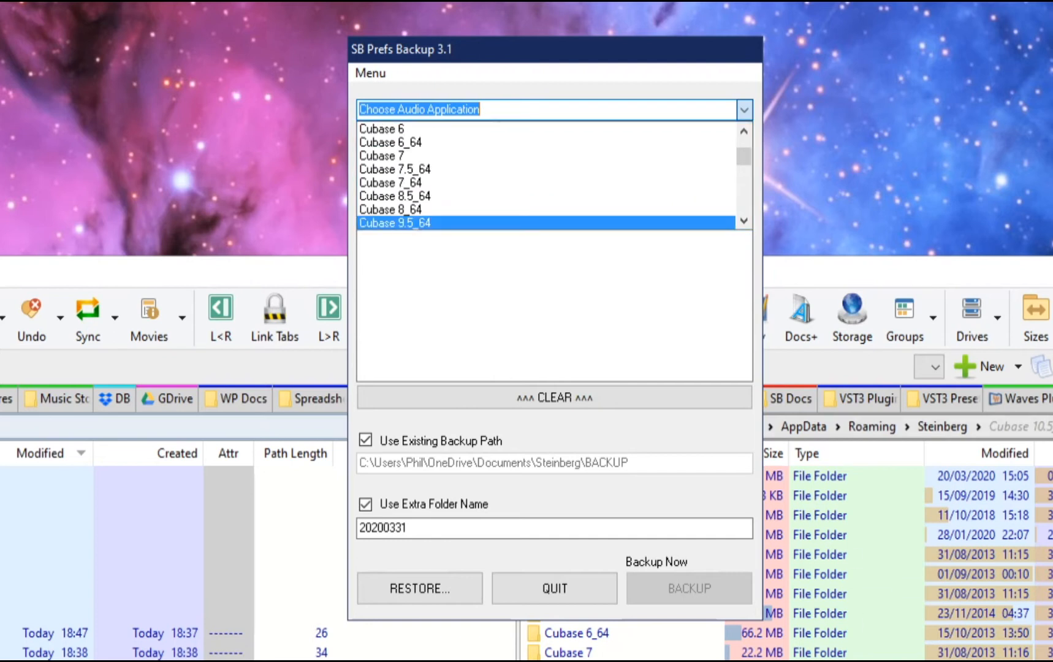
pyautogui.scroll(-10, 680, 194)
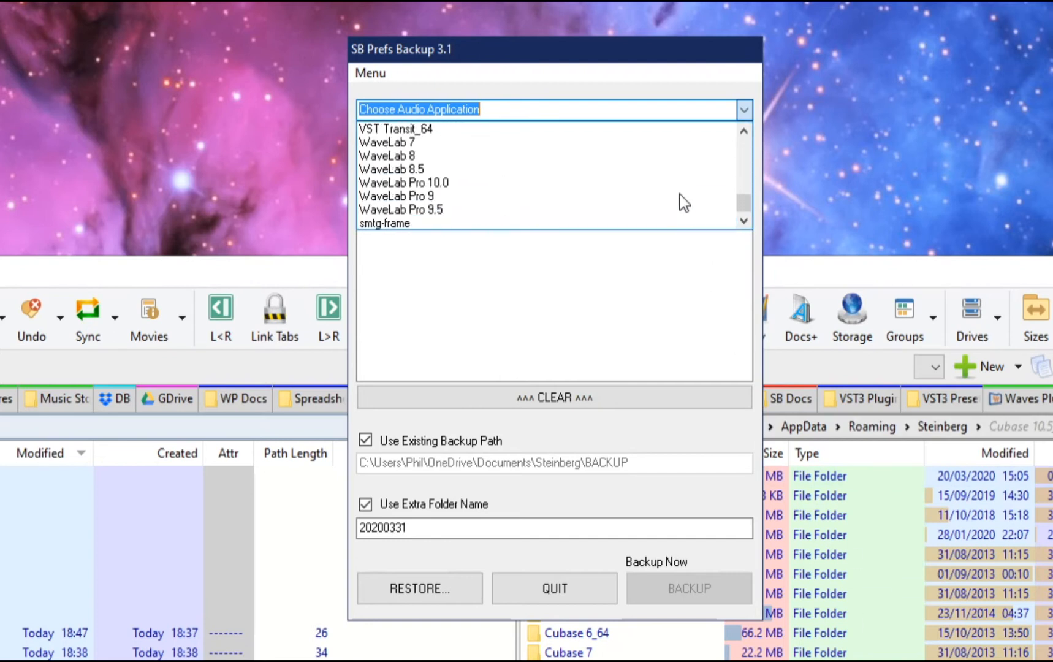
pyautogui.scroll(12, 680, 200)
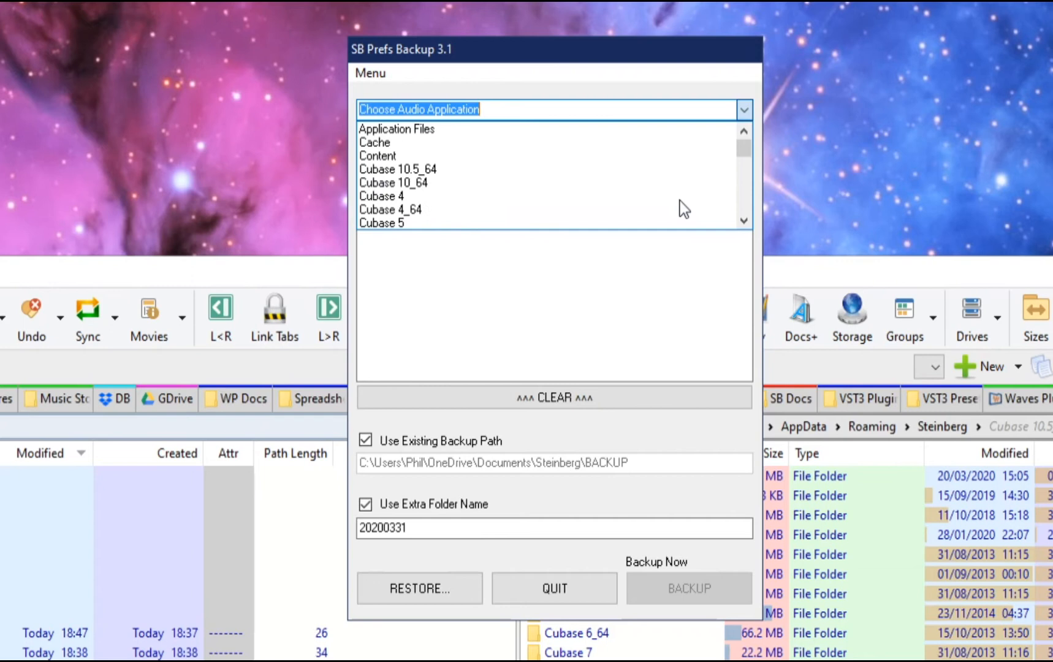
pyautogui.click(613, 65)
pyautogui.moveTo(561, 38); pyautogui.dragTo(550, 17)
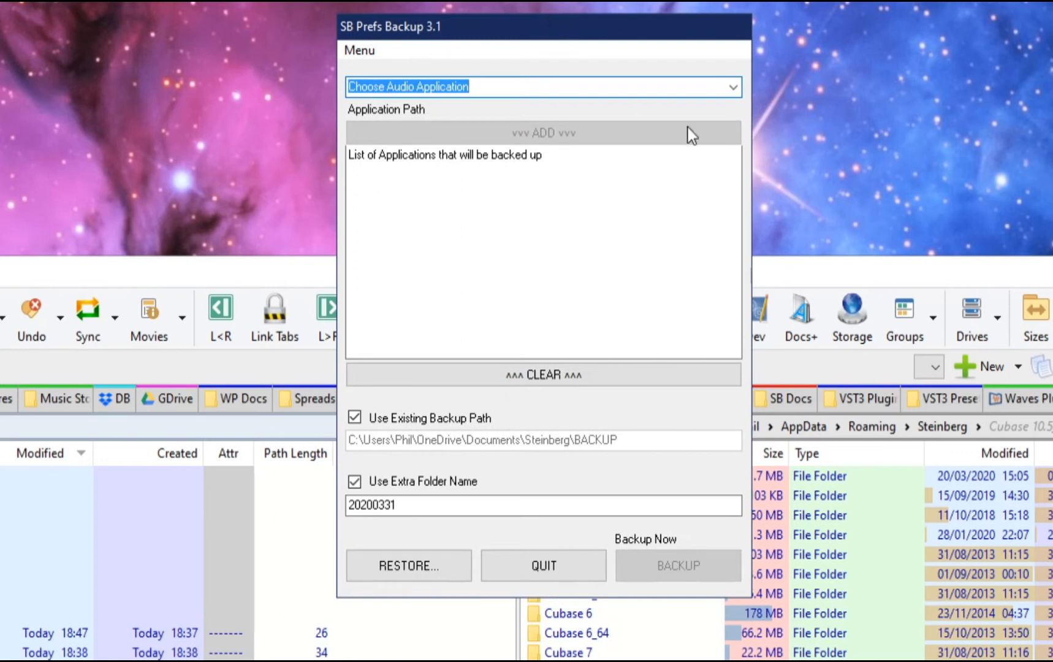
# - Add Cubase 10.5_64 to the list of applications for backup
pyautogui.click(733, 91)
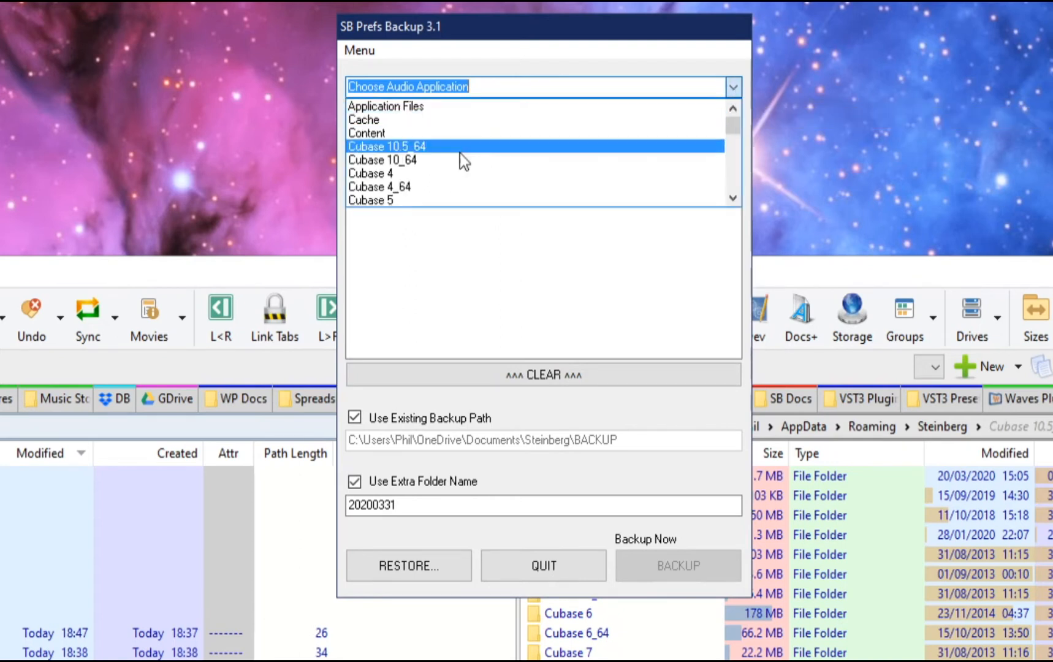
pyautogui.click(430, 146)
pyautogui.click(662, 133)
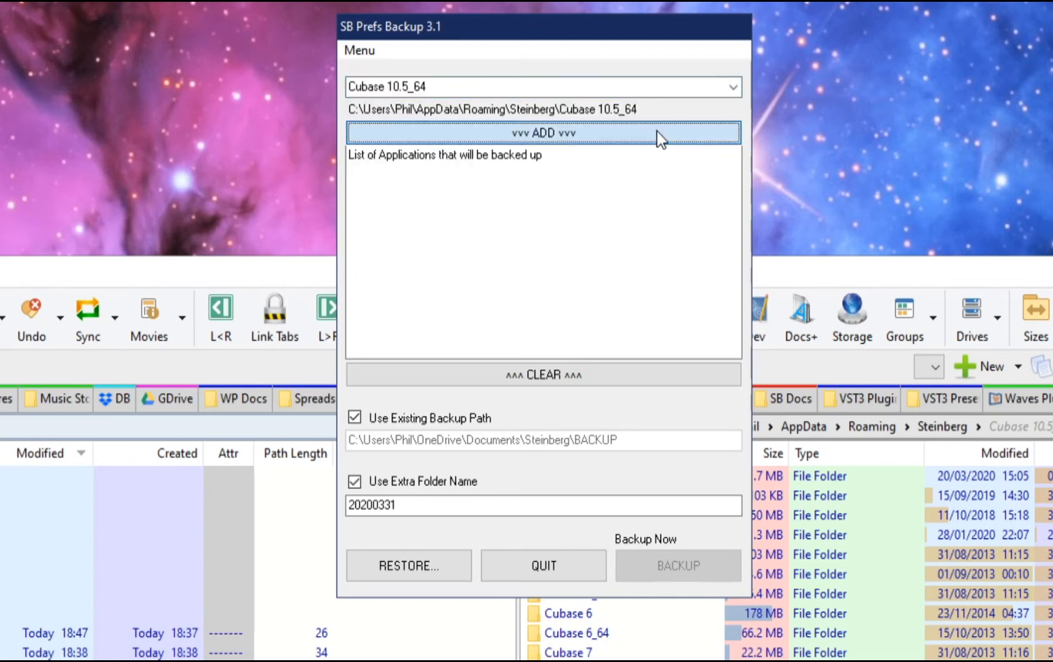
# - Add Nuendo 10_64 to the list of applications for backup
pyautogui.click(733, 86)
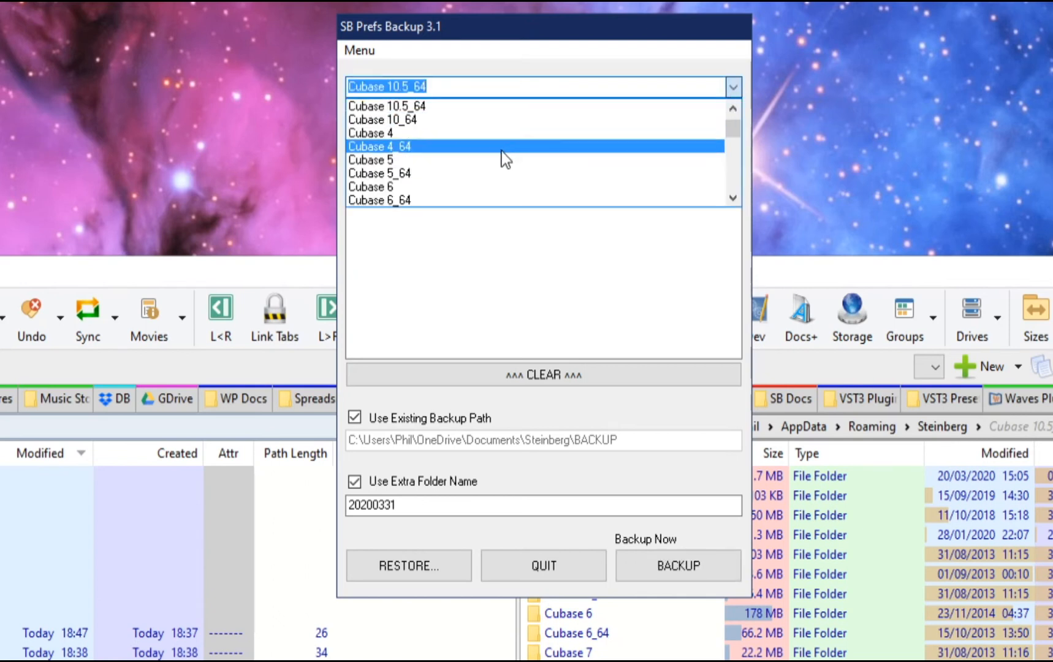
pyautogui.scroll(-3, 501, 152)
pyautogui.scroll(-3, 498, 151)
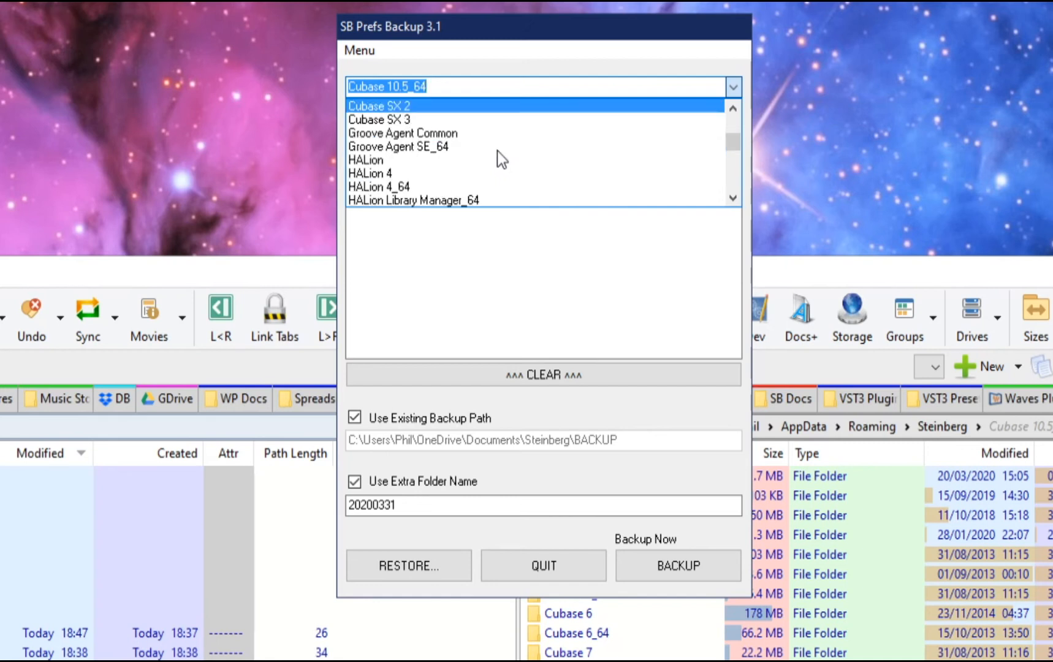
pyautogui.scroll(-2, 487, 160)
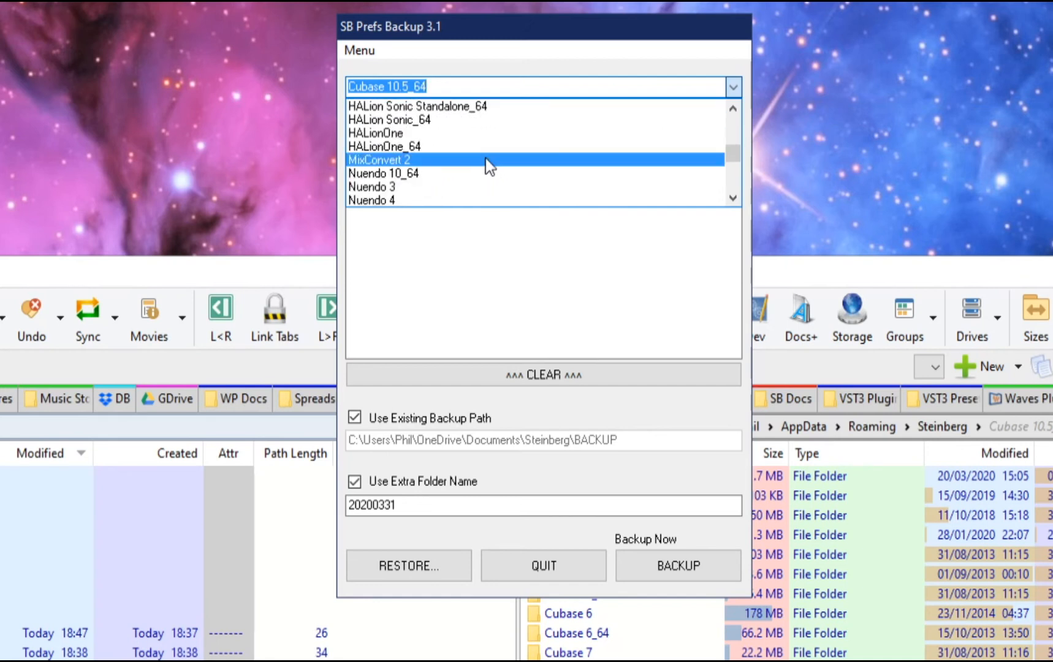
pyautogui.click(427, 171)
pyautogui.click(557, 133)
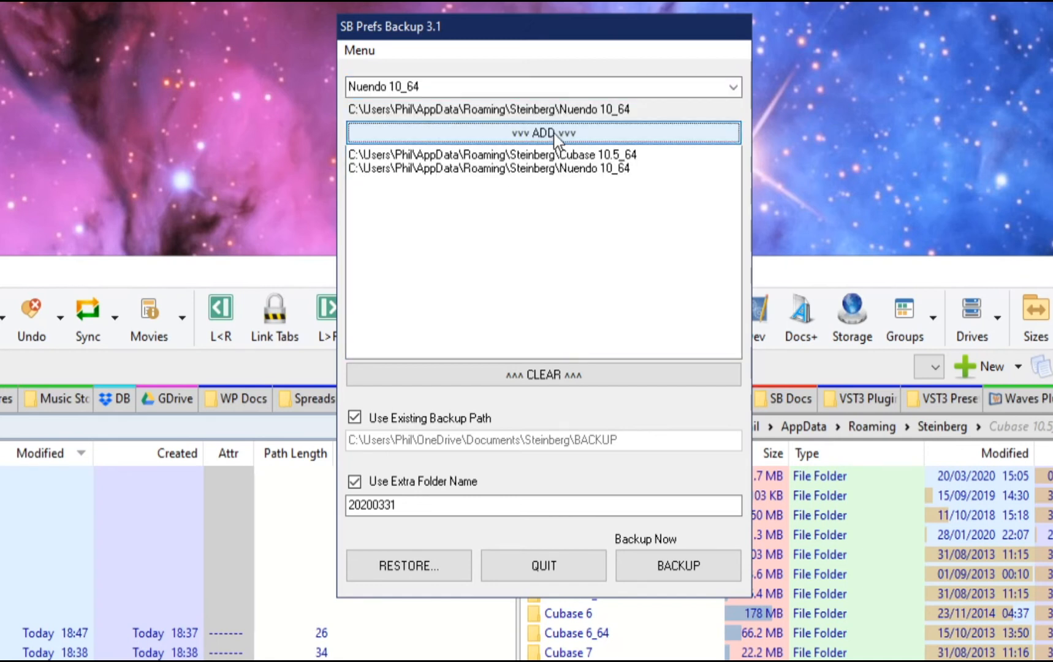
# - Choose WaveLab Pro 10.0 as the audio application and add it to the backup list
pyautogui.click(734, 87)
pyautogui.scroll(-8, 581, 145)
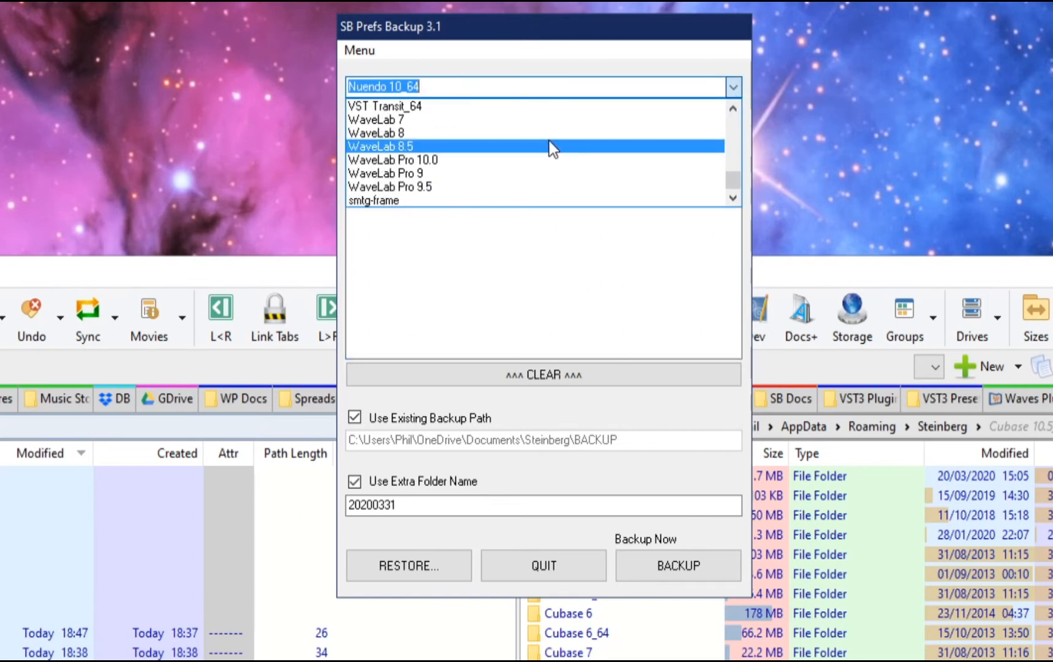
pyautogui.click(440, 159)
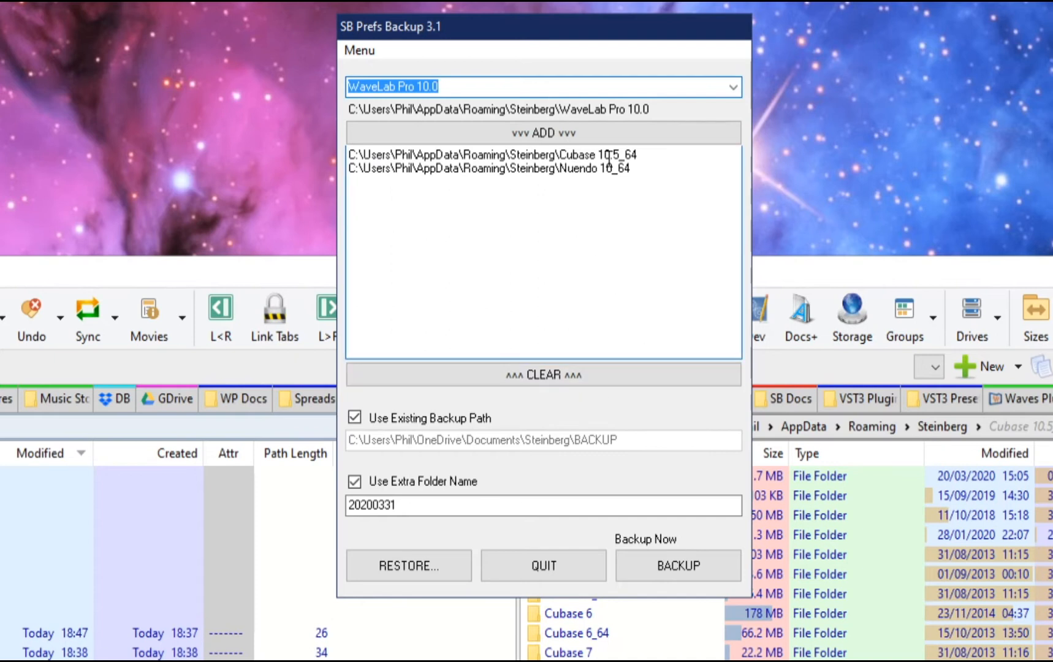
pyautogui.click(589, 132)
pyautogui.click(589, 132)
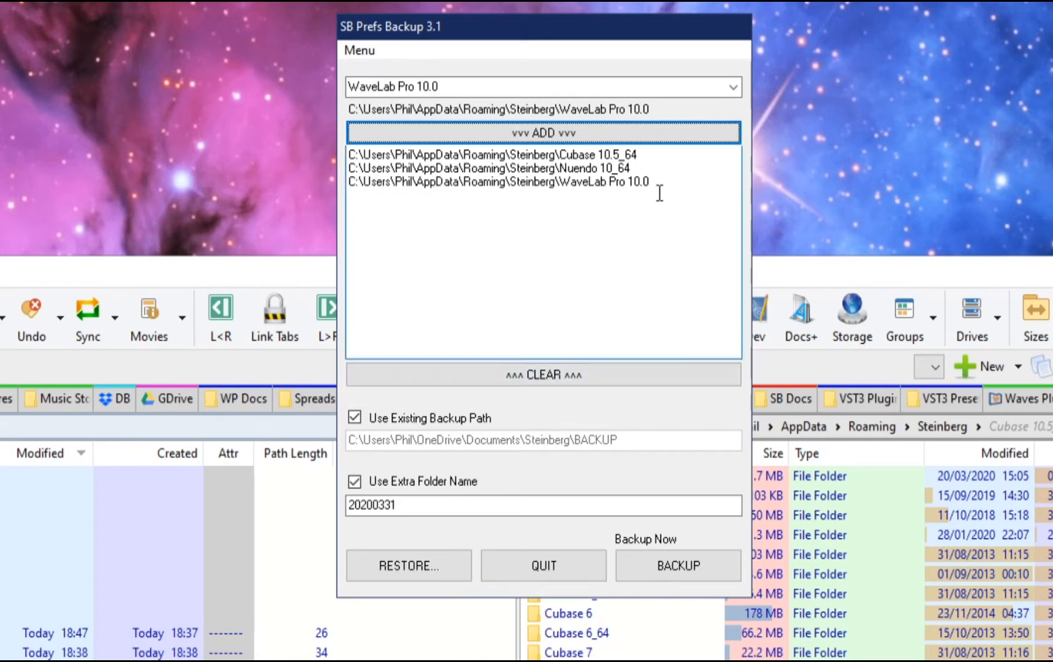
# - Clear the whole backup list and add WaveLab Pro 10.0 again
pyautogui.click(556, 379)
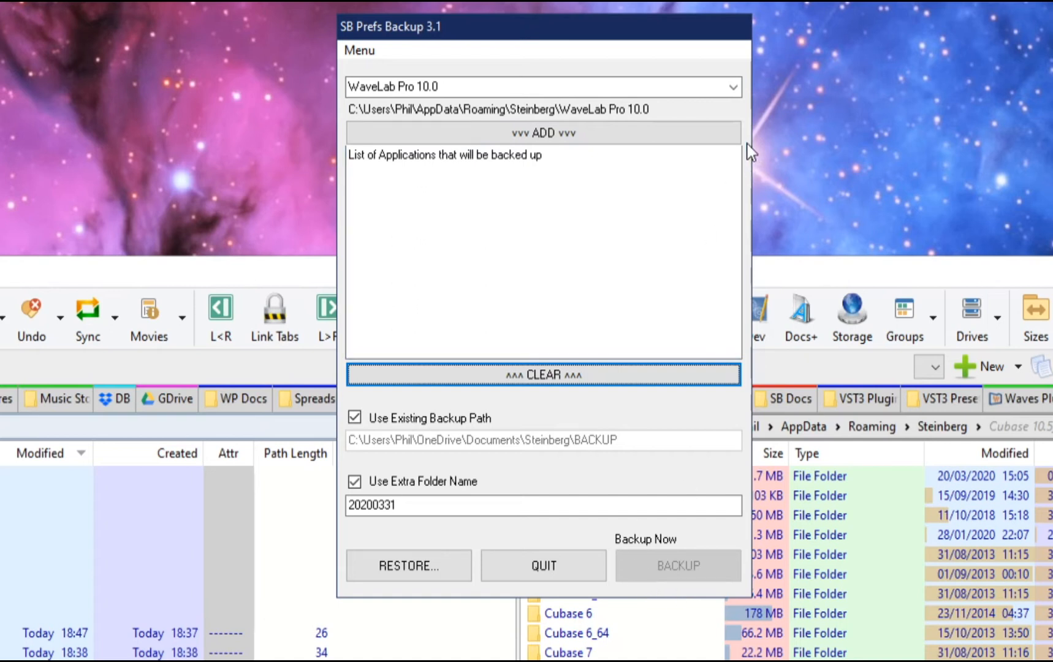
pyautogui.click(561, 134)
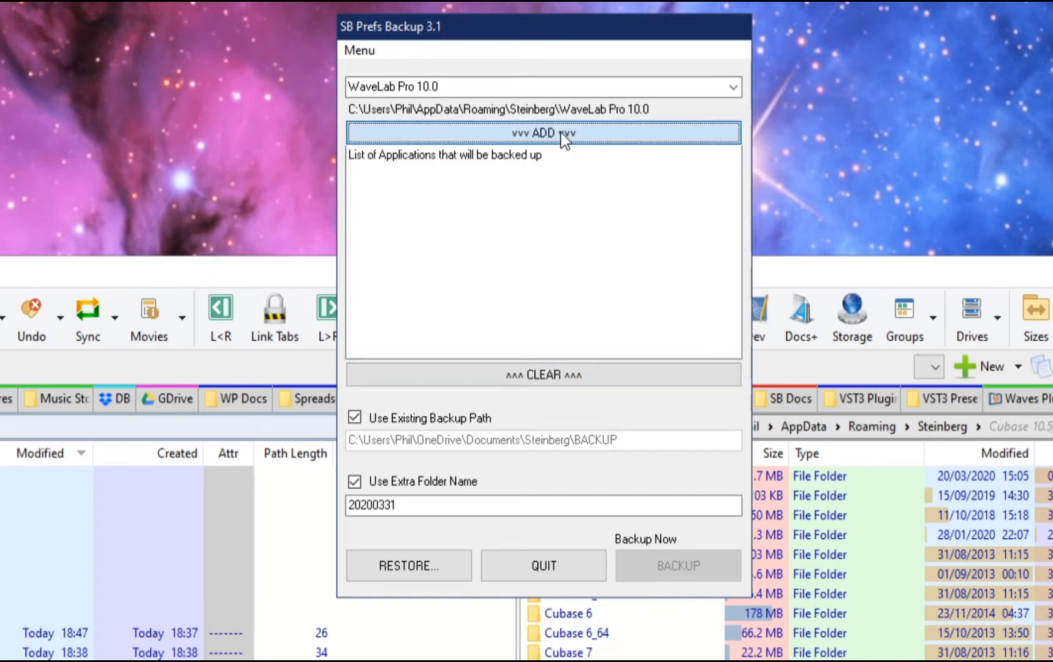
# - Choose Track Presets and add it to the list of applications for backup
pyautogui.click(734, 88)
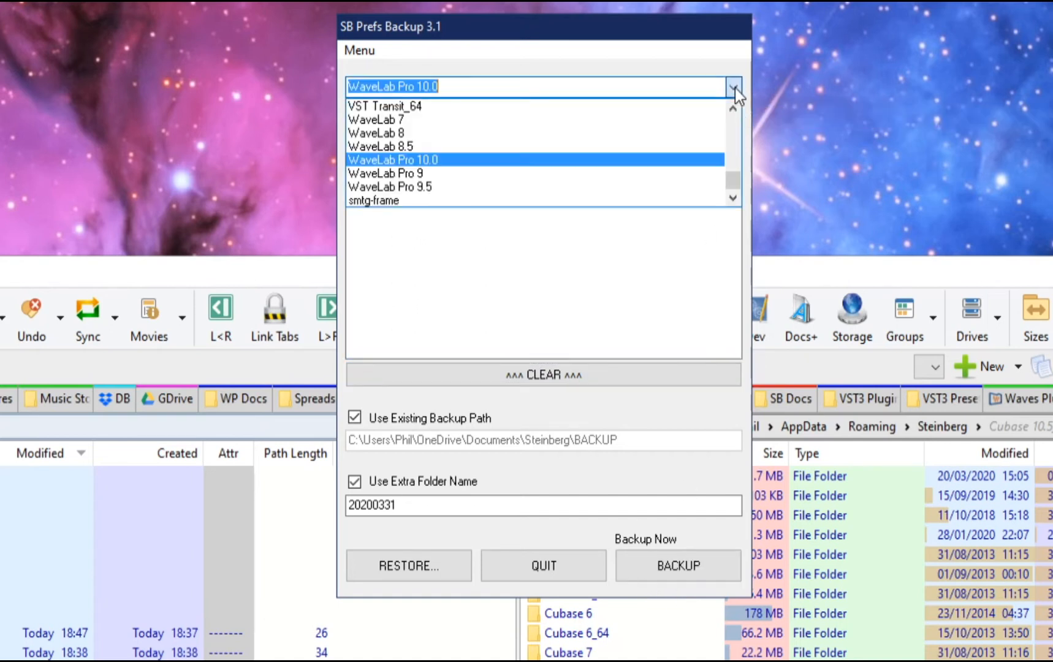
pyautogui.scroll(1, 500, 169)
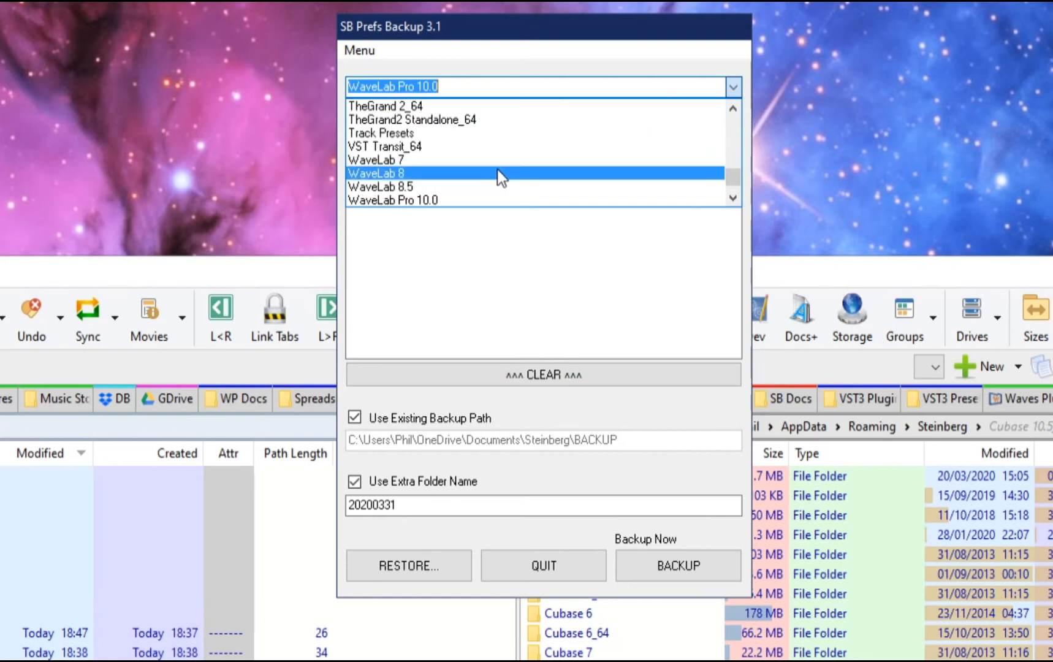
pyautogui.click(385, 133)
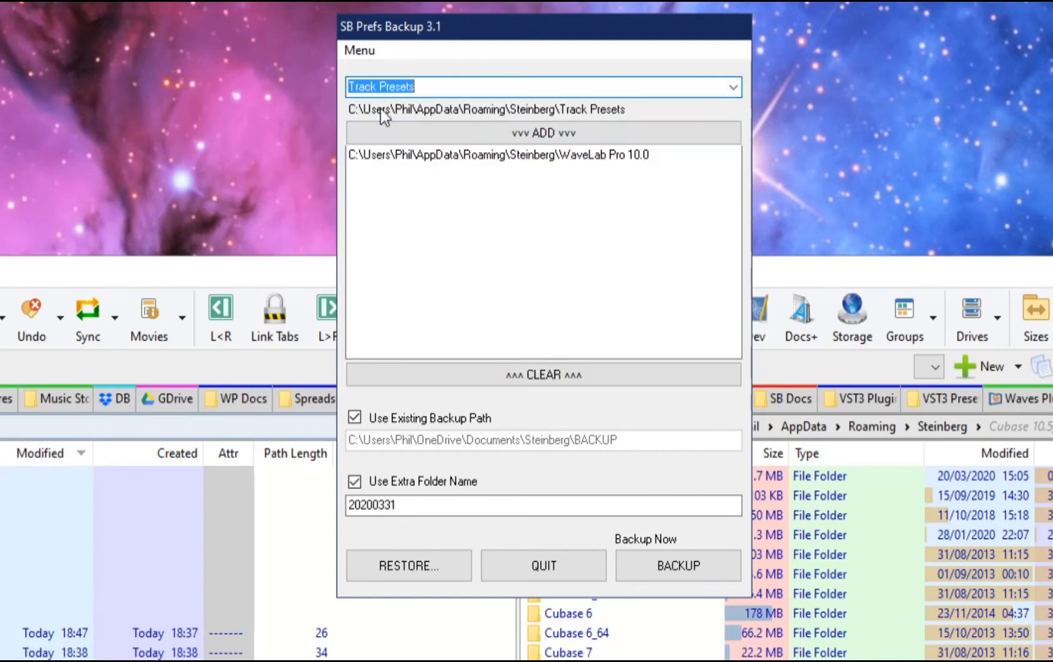
pyautogui.click(556, 133)
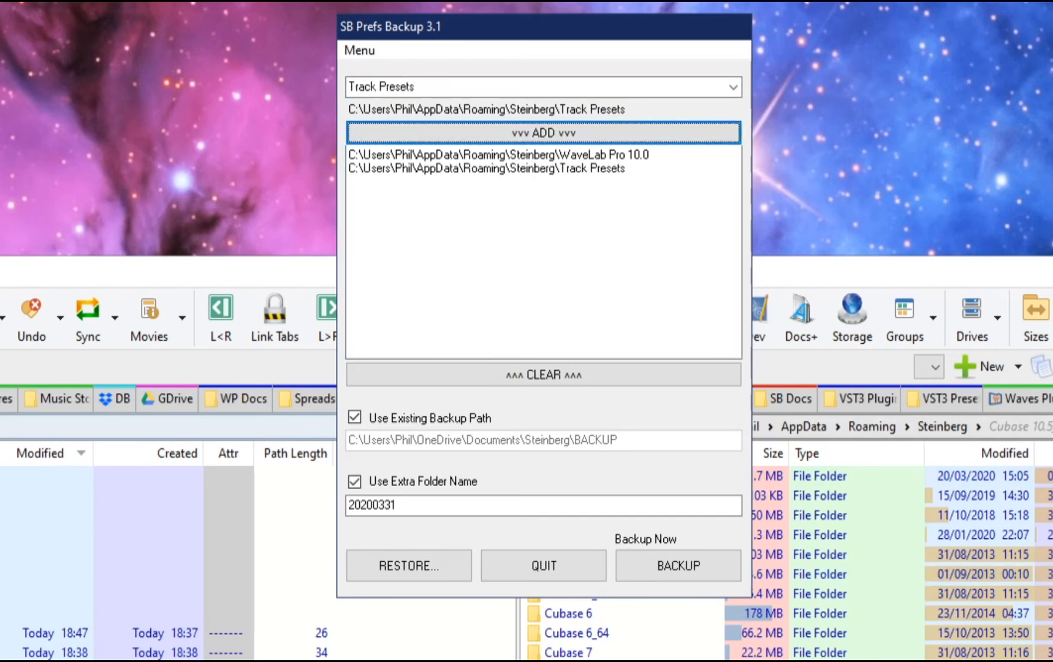
# - Examine the audio track presets inside the Steinberg Track Presets folder in the file manager, then return to the Steinberg folder
pyautogui.scroll(-9, 895, 561)
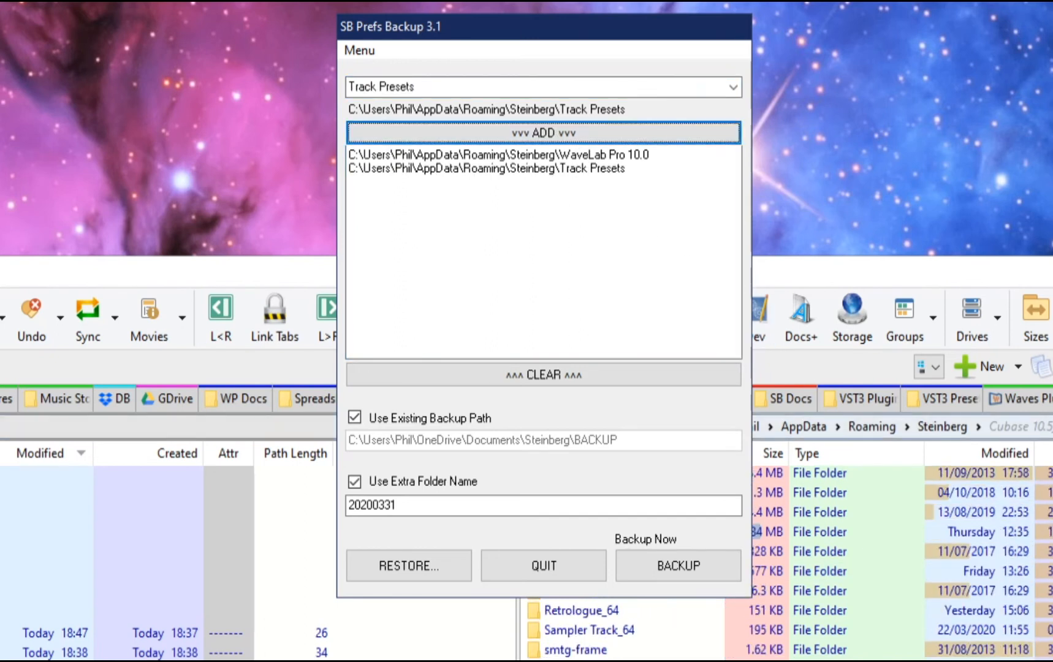
pyautogui.doubleClick(576, 659)
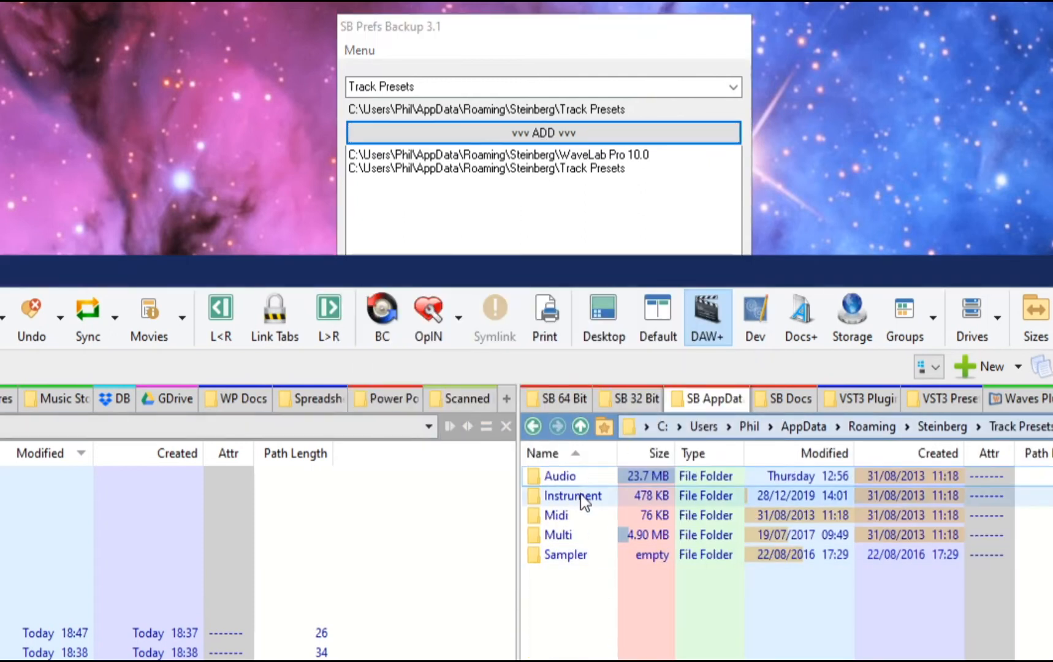
pyautogui.doubleClick(561, 482)
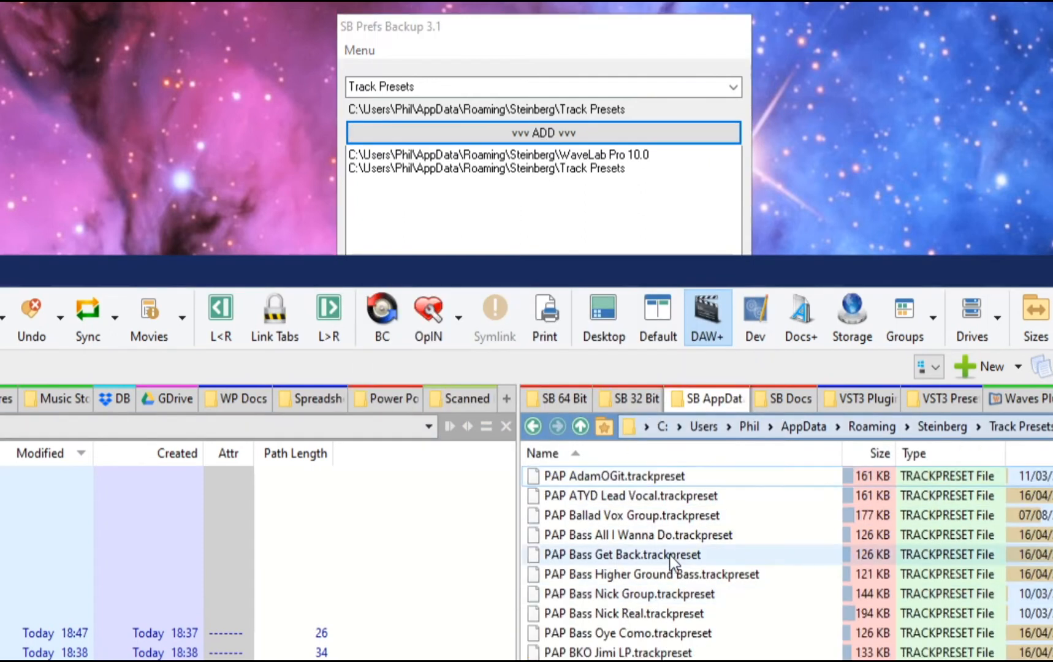
pyautogui.scroll(-4, 670, 554)
pyautogui.scroll(-20, 680, 564)
pyautogui.scroll(6, 680, 564)
pyautogui.scroll(10, 680, 564)
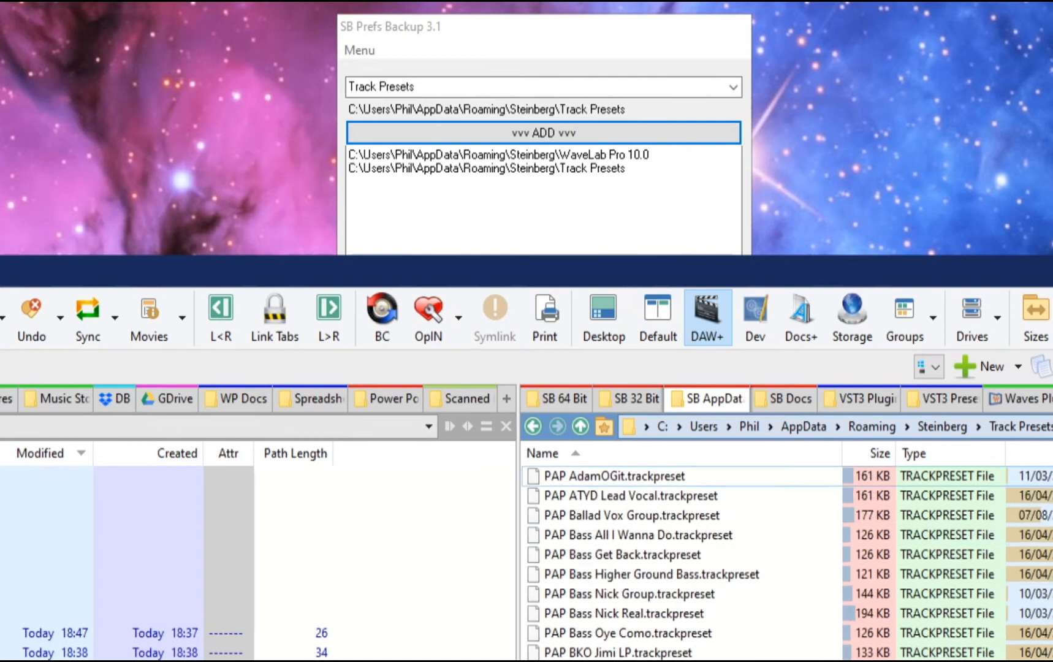
pyautogui.click(885, 428)
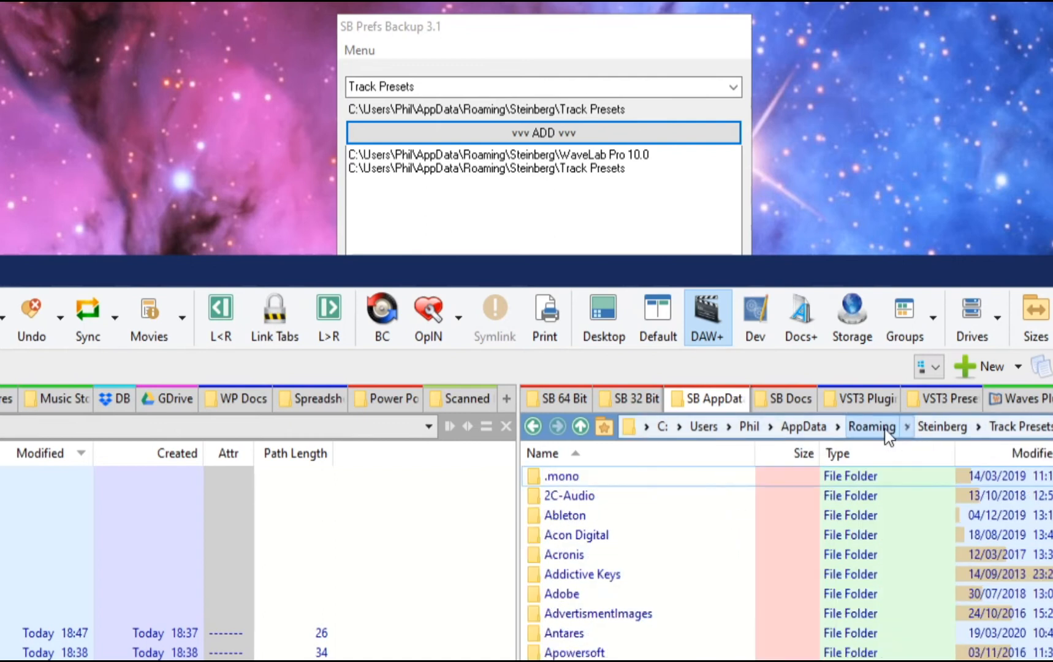
pyautogui.click(1005, 431)
pyautogui.click(941, 431)
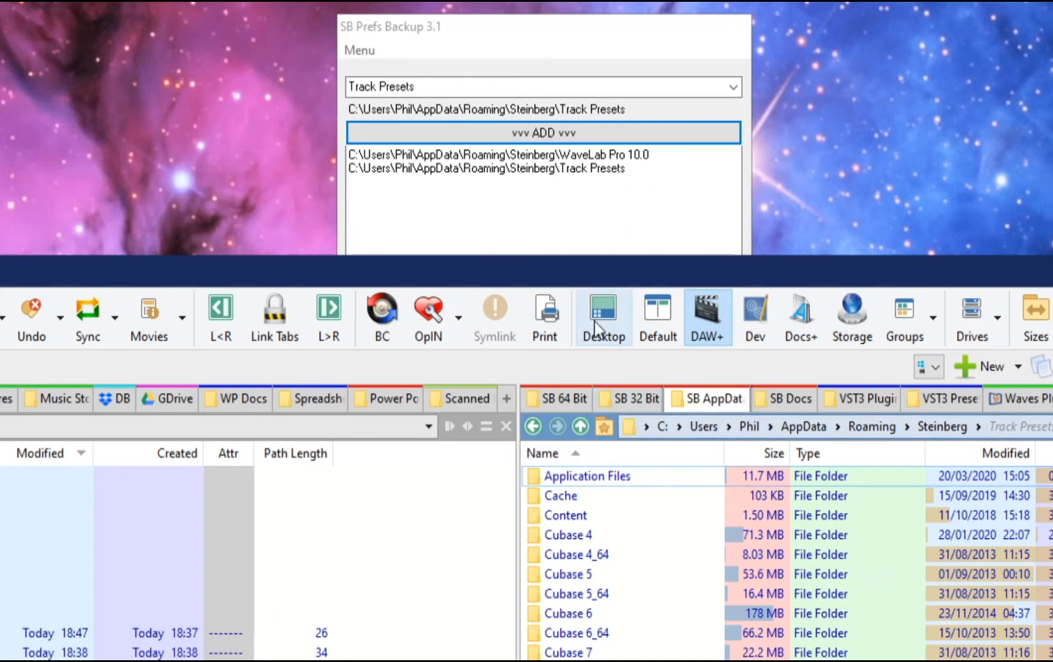
# - Switch back to SB Prefs Backup and disable the Use Existing Backup Path option
pyautogui.click(514, 35)
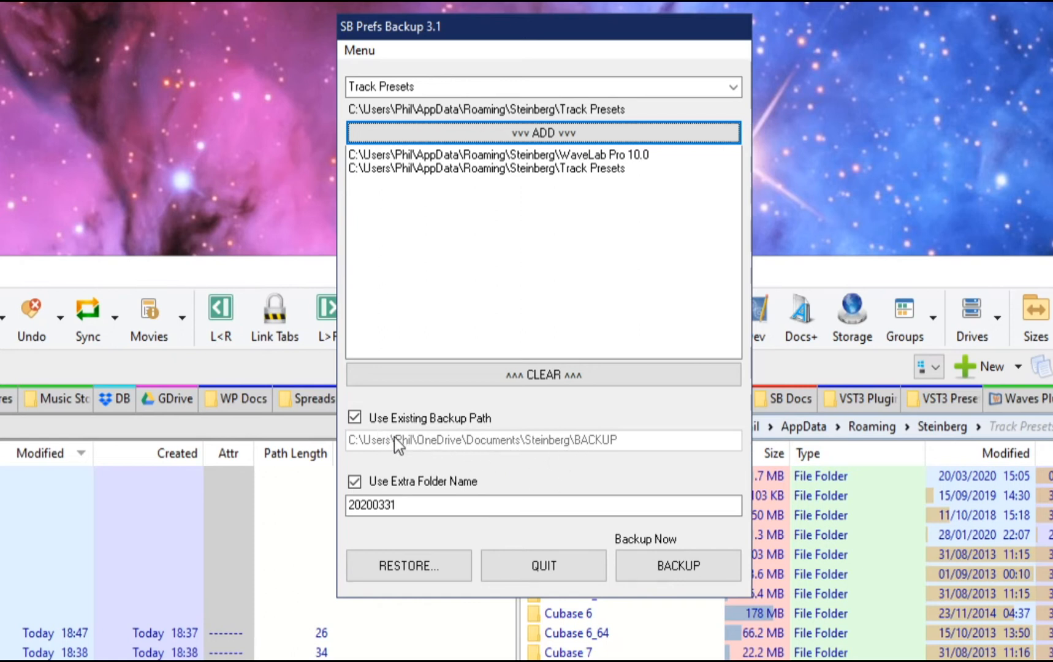
pyautogui.click(355, 417)
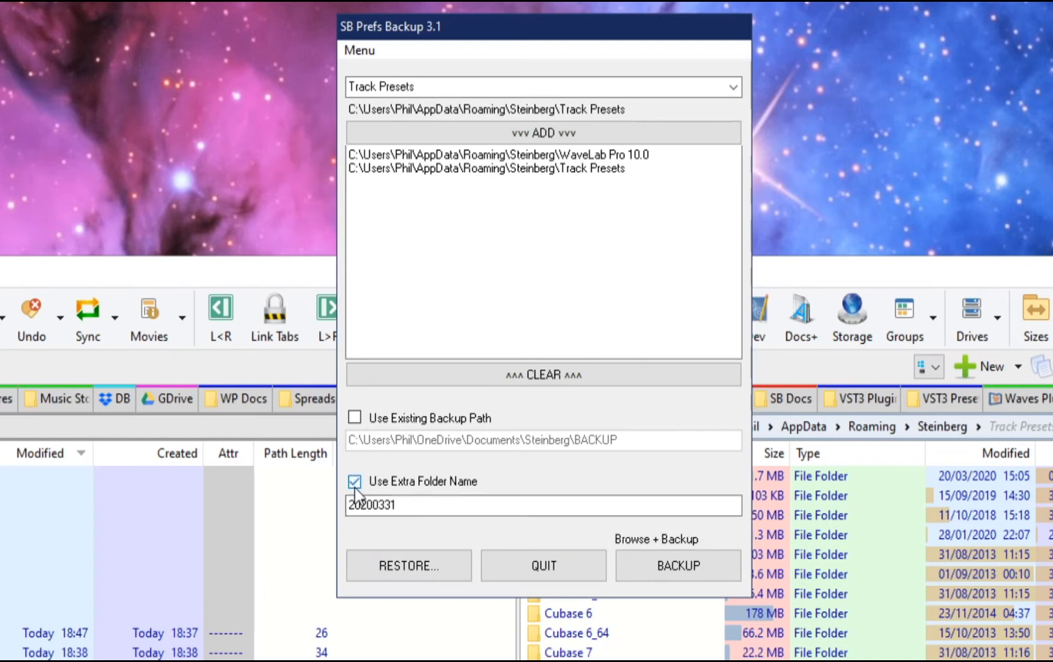
pyautogui.click(412, 504)
pyautogui.write('hjkdsfh hk fdshkfd')
pyautogui.press('BackSpace')
pyautogui.press('BackSpace')
pyautogui.press('BackSpace')
pyautogui.press('BackSpace')
pyautogui.press('BackSpace')
pyautogui.press('BackSpace')
pyautogui.press('BackSpace')
pyautogui.press('BackSpace')
pyautogui.press('BackSpace')
pyautogui.press('BackSpace')
pyautogui.press('BackSpace')
pyautogui.press('BackSpace')
pyautogui.press('BackSpace')
pyautogui.press('BackSpace')
pyautogui.press('BackSpace')
pyautogui.press('BackSpace')
pyautogui.press('BackSpace')
pyautogui.press('BackSpace')
pyautogui.press('BackSpace')
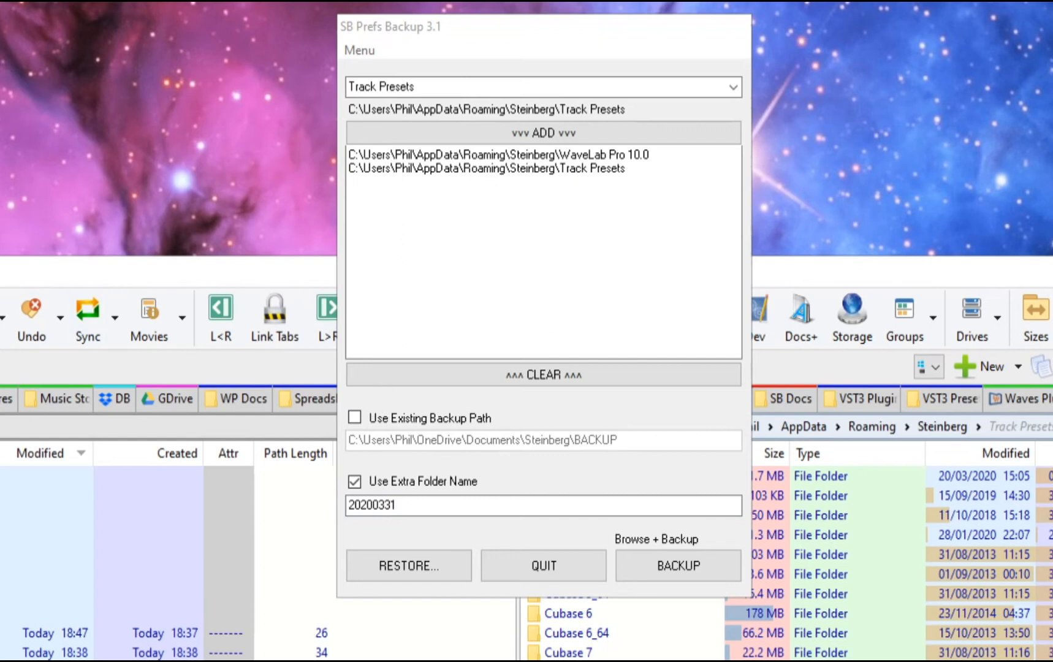
# - Turn the Use Extra Folder Name option off and back on
pyautogui.click(429, 507)
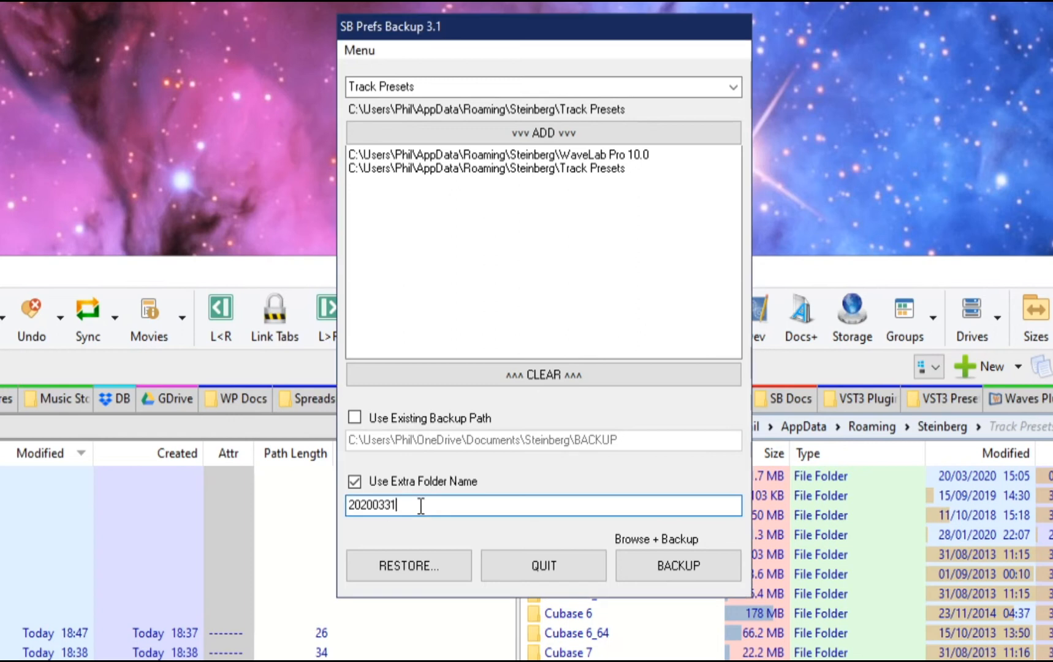
pyautogui.click(355, 482)
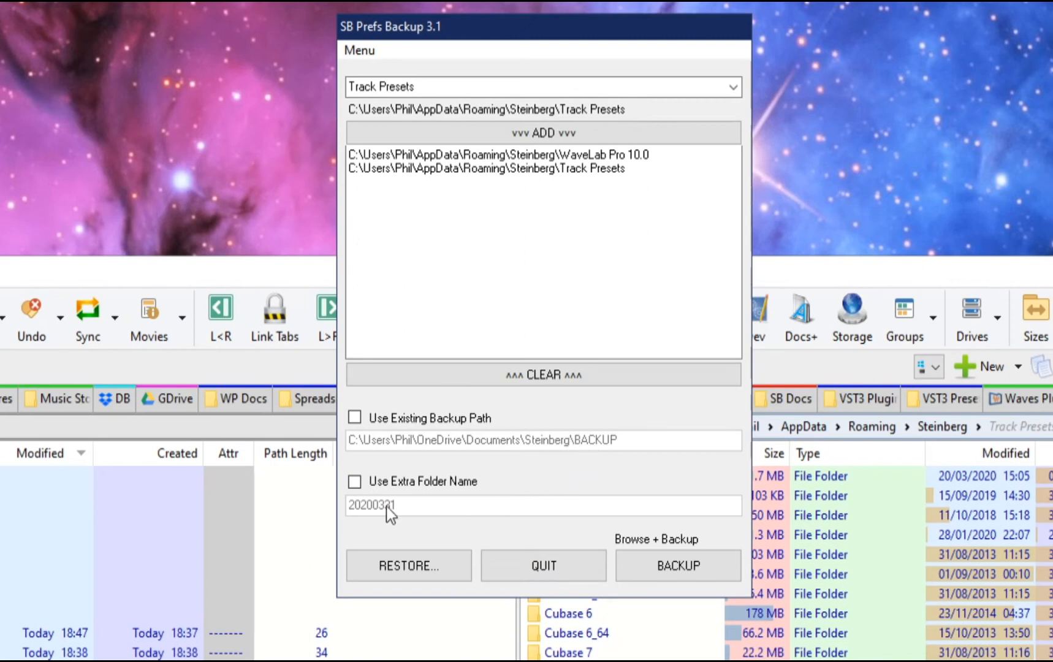
pyautogui.click(355, 483)
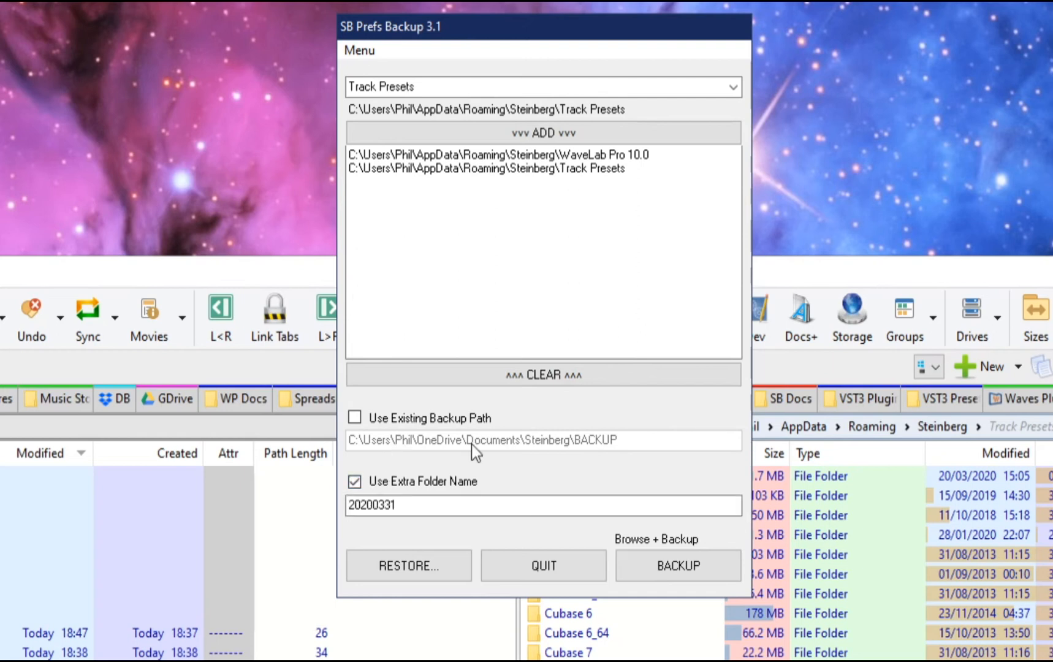
# - Back up the listed applications to the Prefs Backup folder on the Desktop of the user's home folder
pyautogui.click(674, 569)
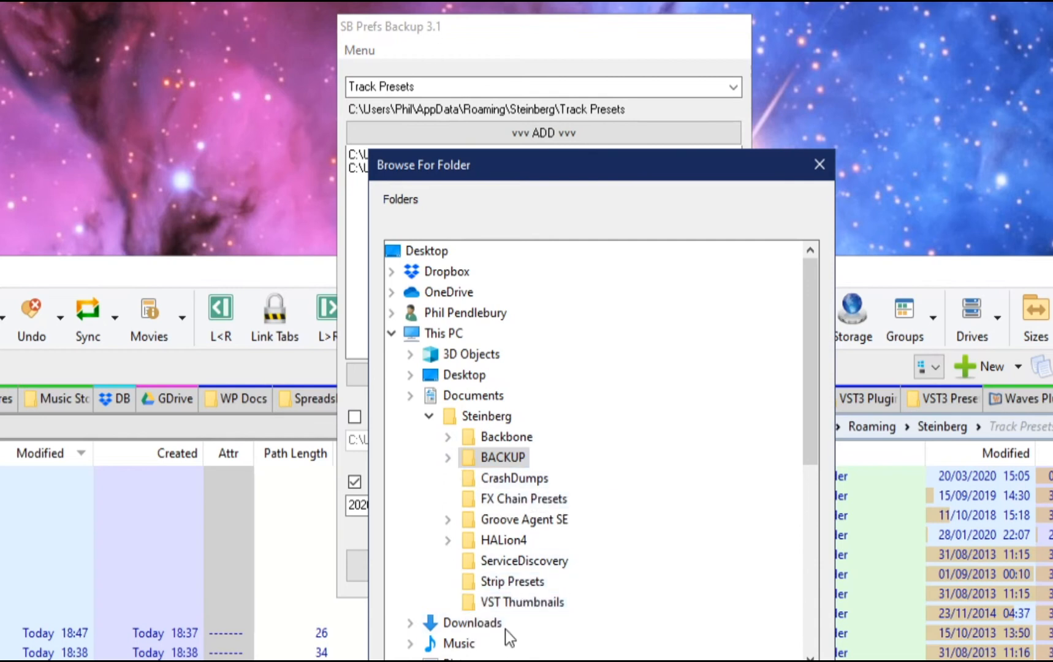
pyautogui.click(399, 659)
pyautogui.click(515, 184)
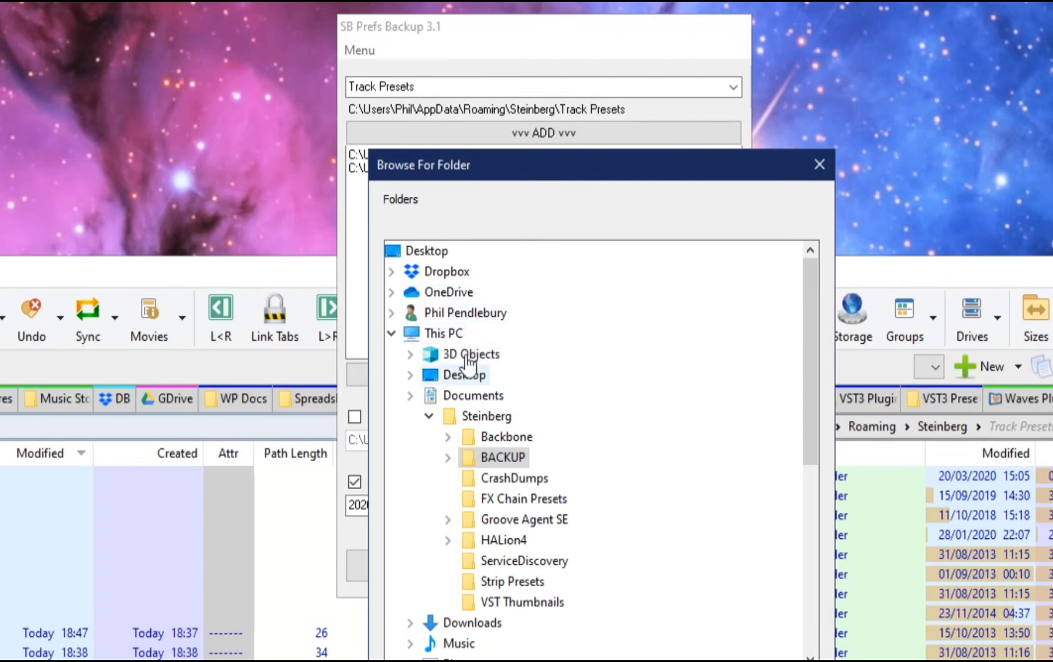
pyautogui.click(391, 312)
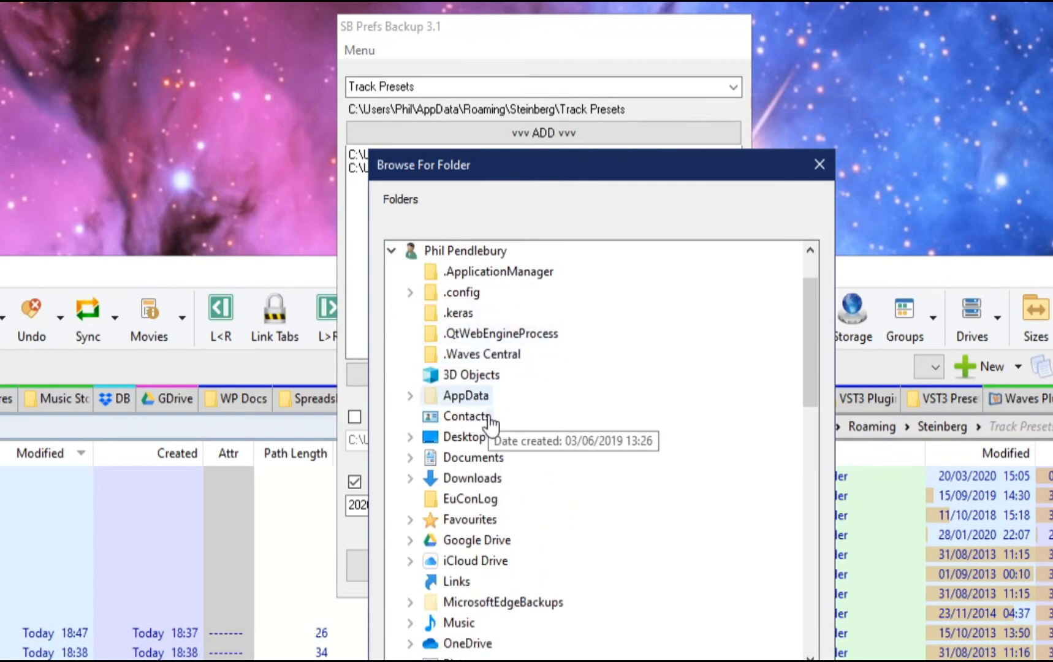
pyautogui.click(460, 436)
pyautogui.click(497, 479)
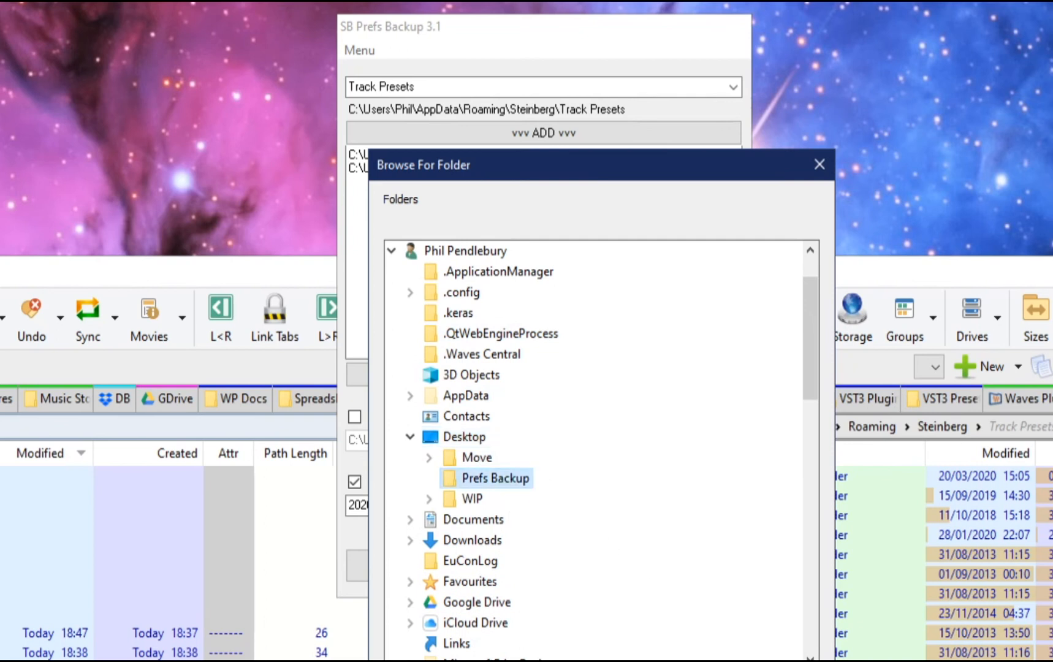
pyautogui.click(649, 660)
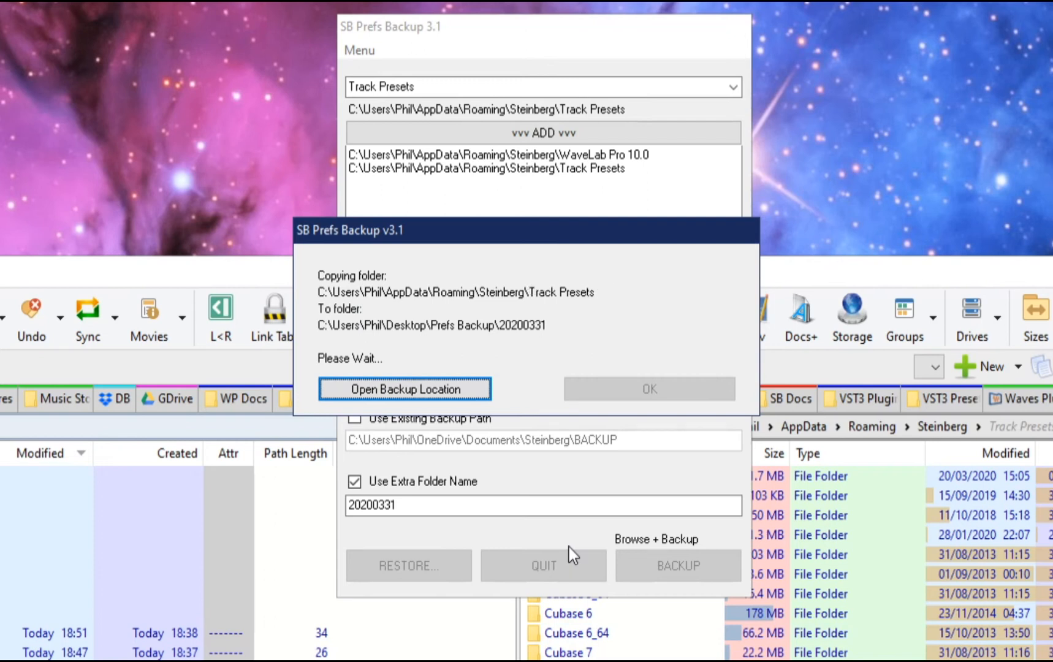
# - Open the backup location, move its file manager window into view and compare the created folder with the extra folder name
pyautogui.click(421, 401)
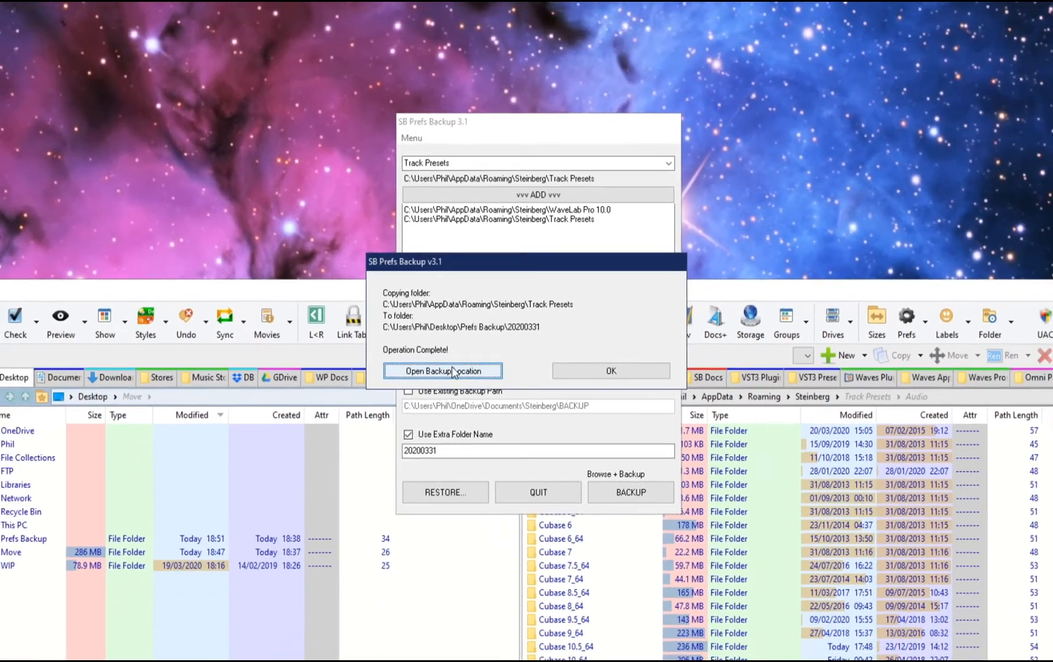
pyautogui.click(454, 372)
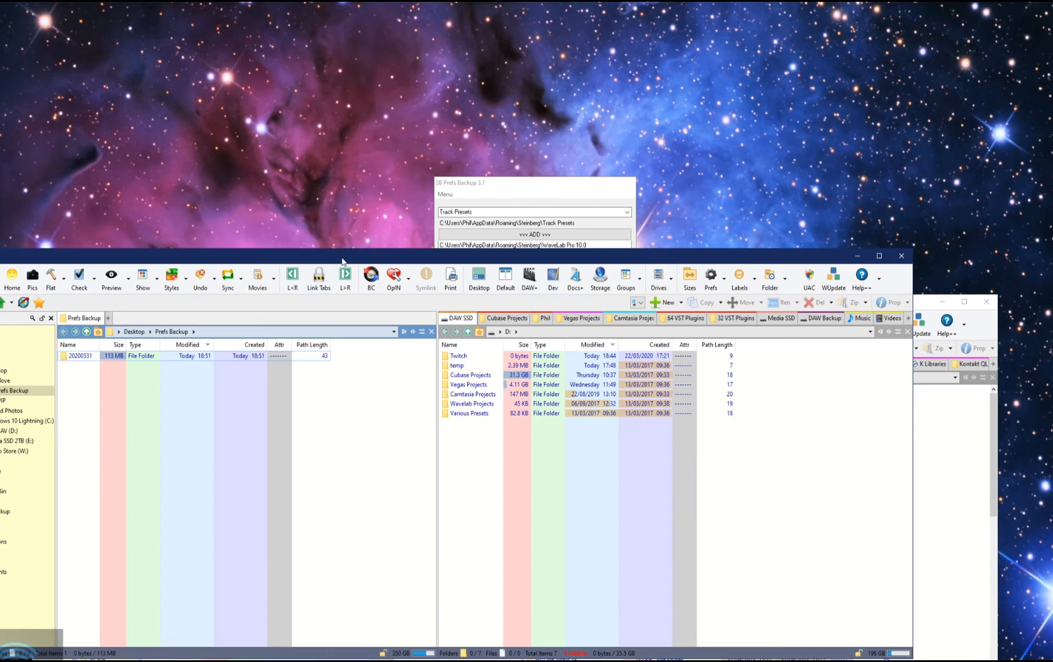
pyautogui.moveTo(342, 260); pyautogui.dragTo(500, 272)
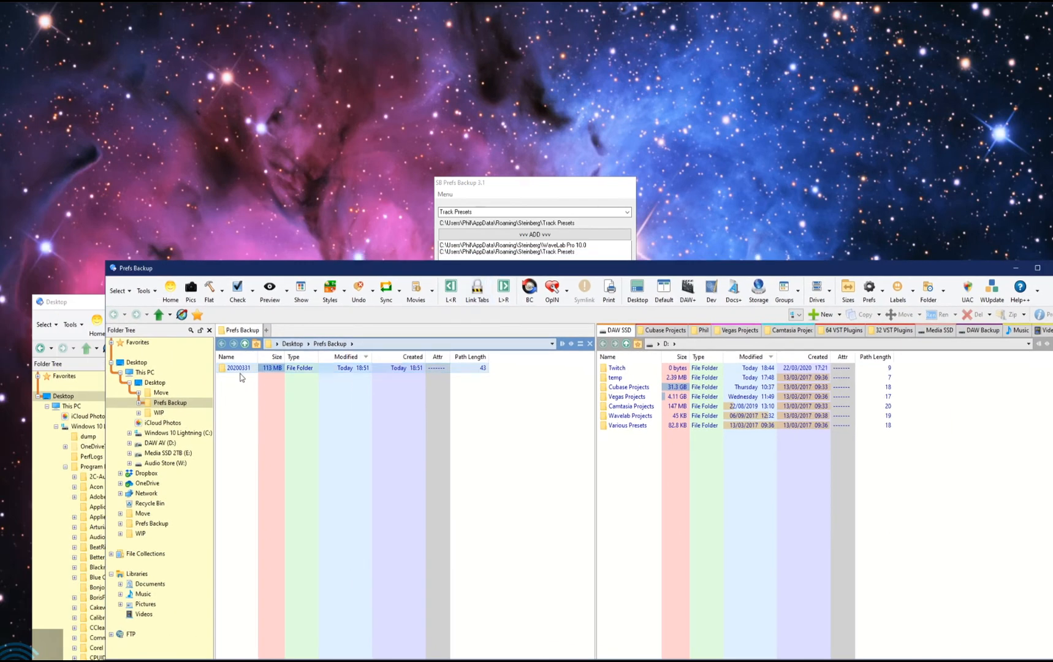
pyautogui.moveTo(241, 374)
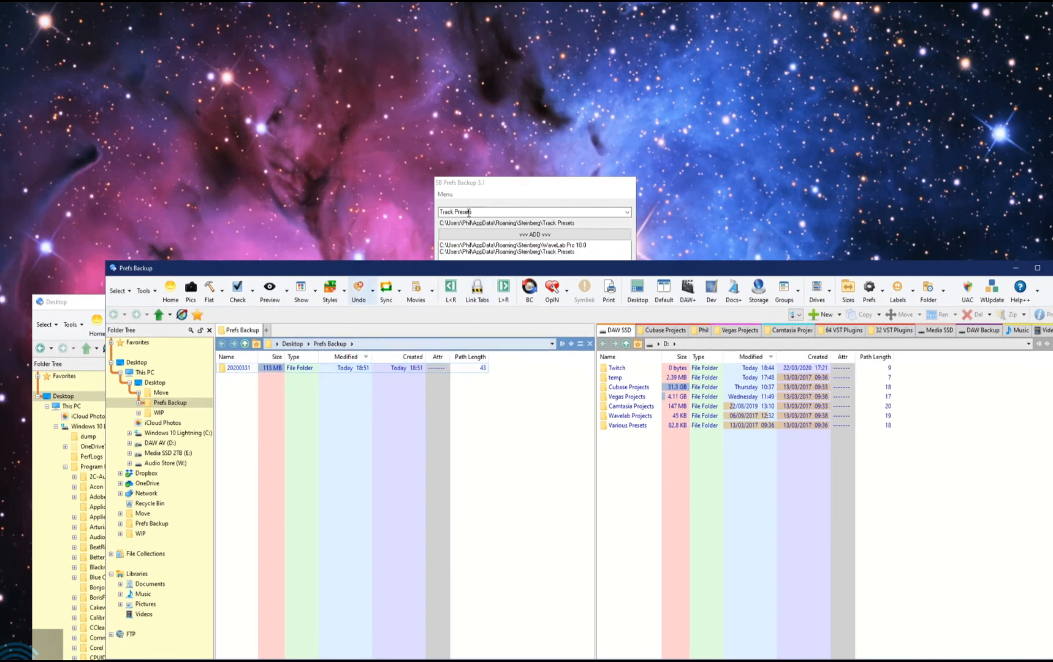
pyautogui.click(492, 188)
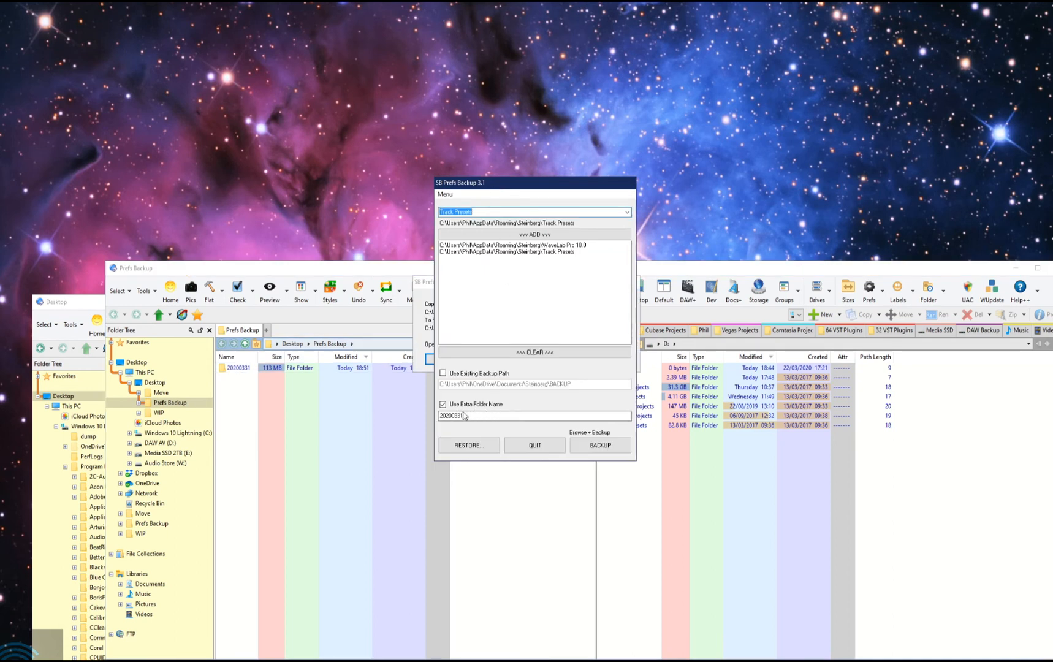
# - Examine the Track Presets and WaveLab Pro 10.0 backups inside the 20200331 folder, returning to that folder after each
pyautogui.doubleClick(244, 369)
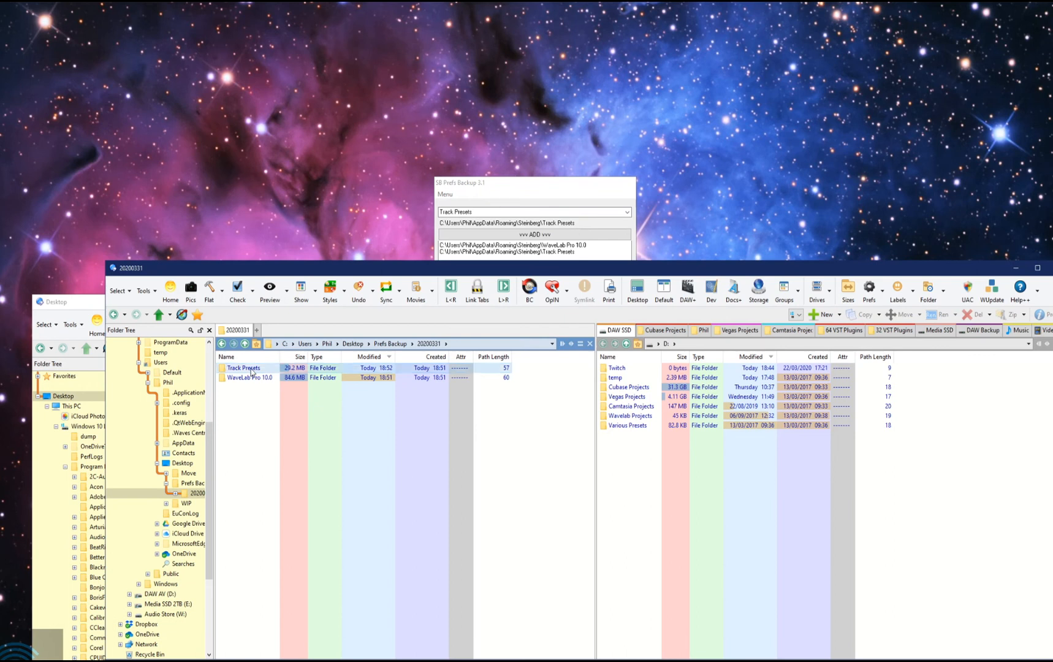
pyautogui.doubleClick(245, 368)
pyautogui.press('BackSpace')
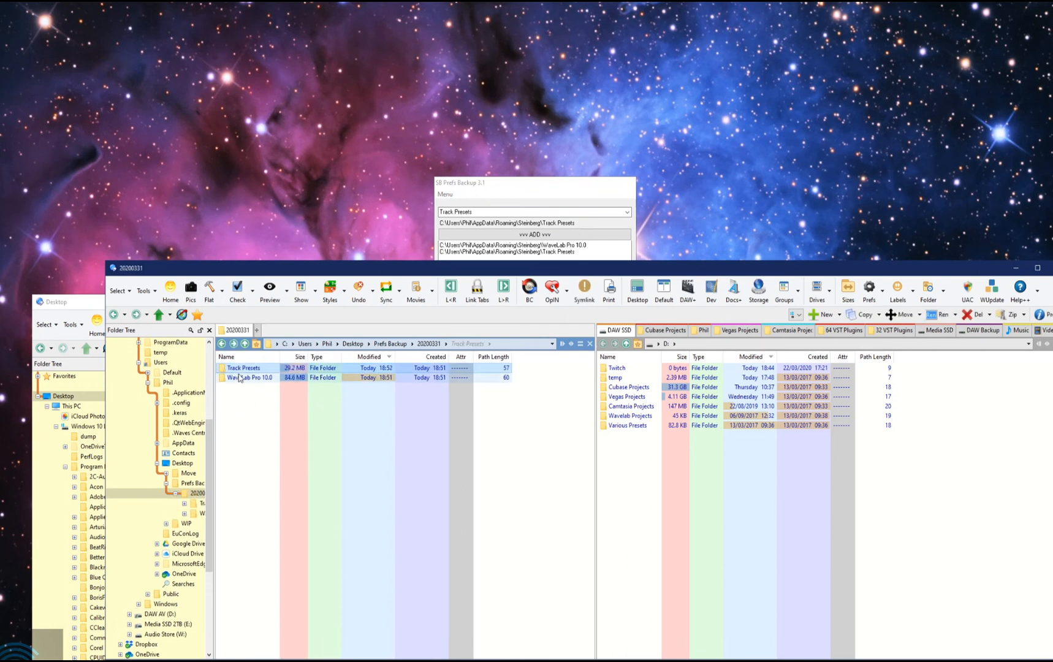
pyautogui.doubleClick(301, 377)
pyautogui.press('BackSpace')
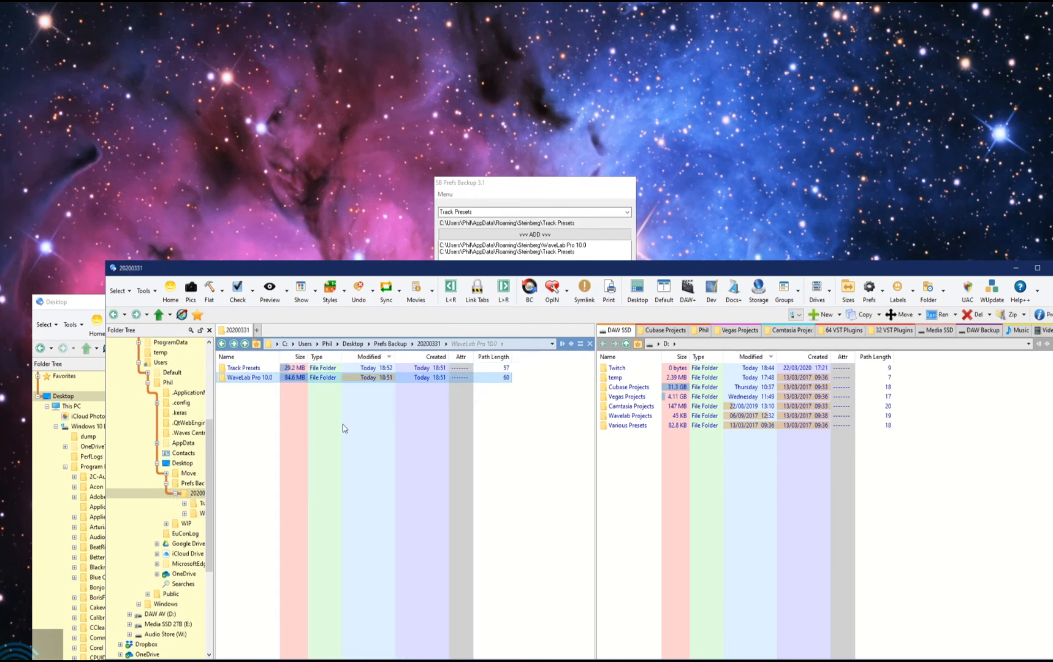
# - Restore the WaveLab Pro 10.0 folder from Prefs Backup\20200331 with SB Prefs Backup and close the completion dialog
pyautogui.moveTo(525, 188); pyautogui.dragTo(479, 176)
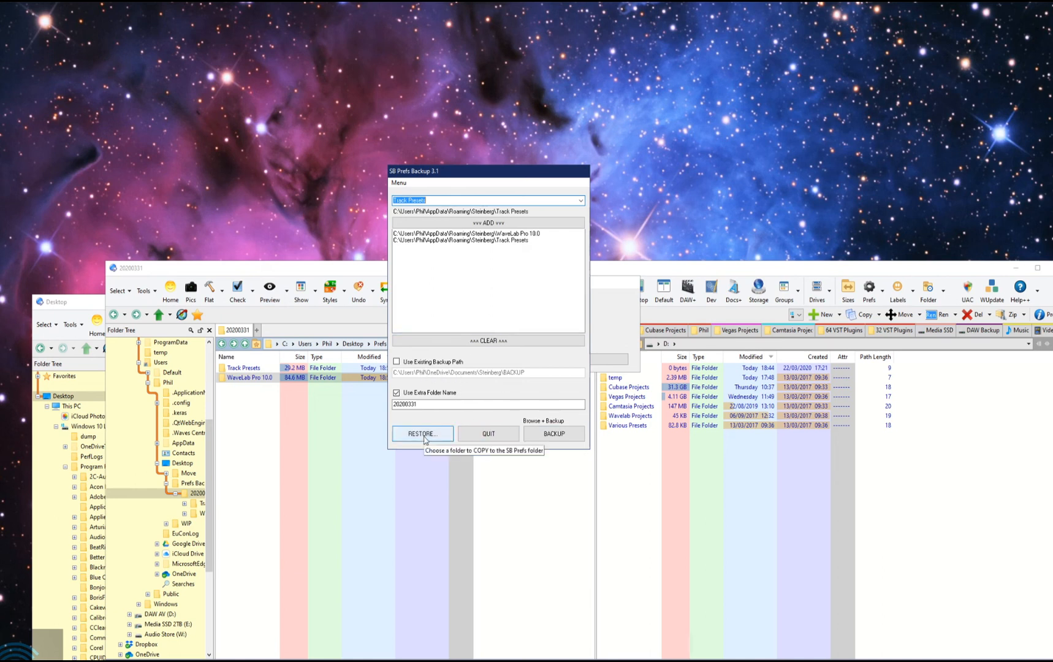
pyautogui.click(424, 435)
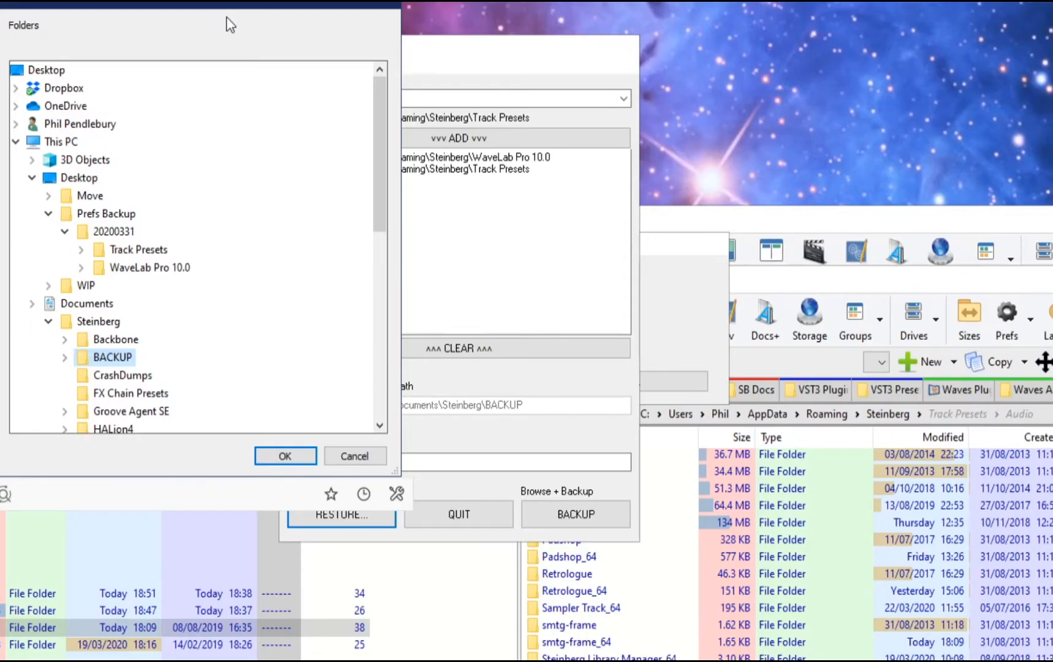
pyautogui.doubleClick(142, 270)
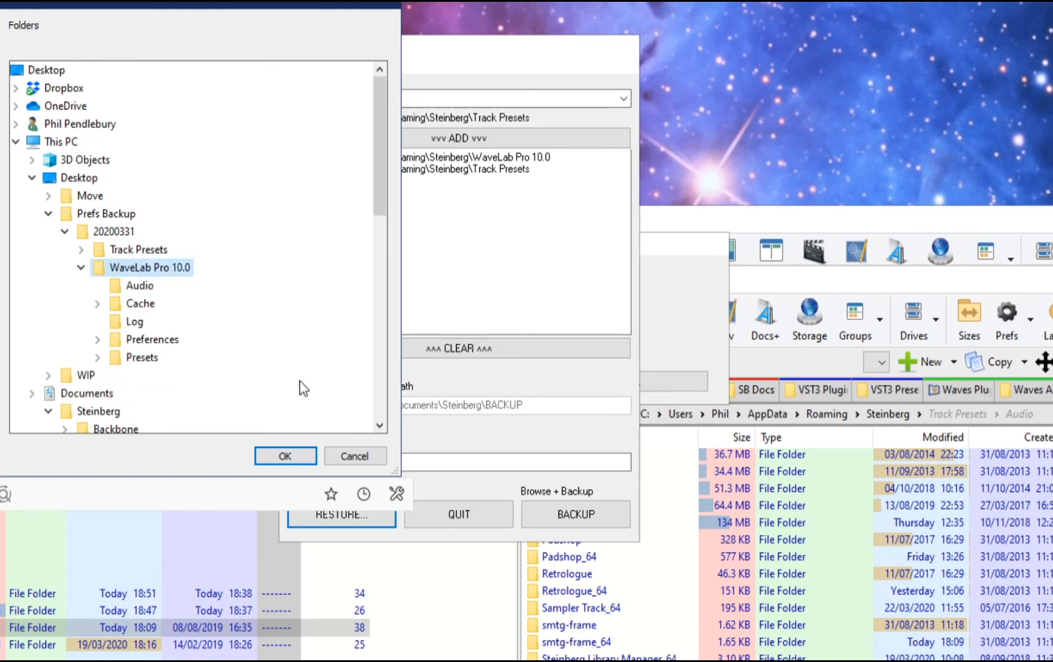
pyautogui.click(290, 455)
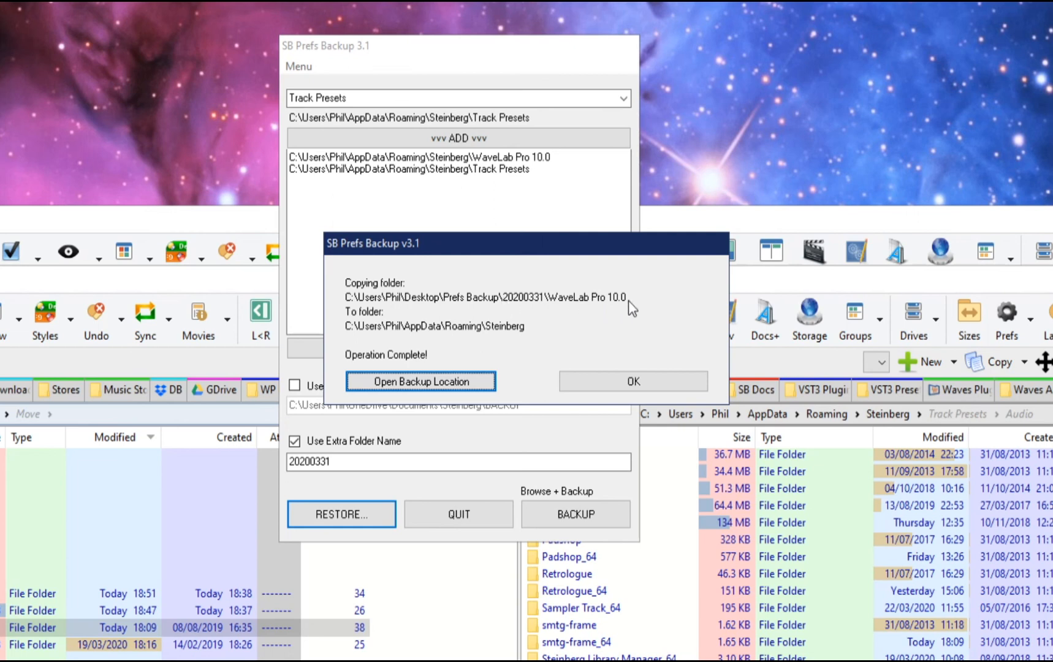
pyautogui.click(626, 385)
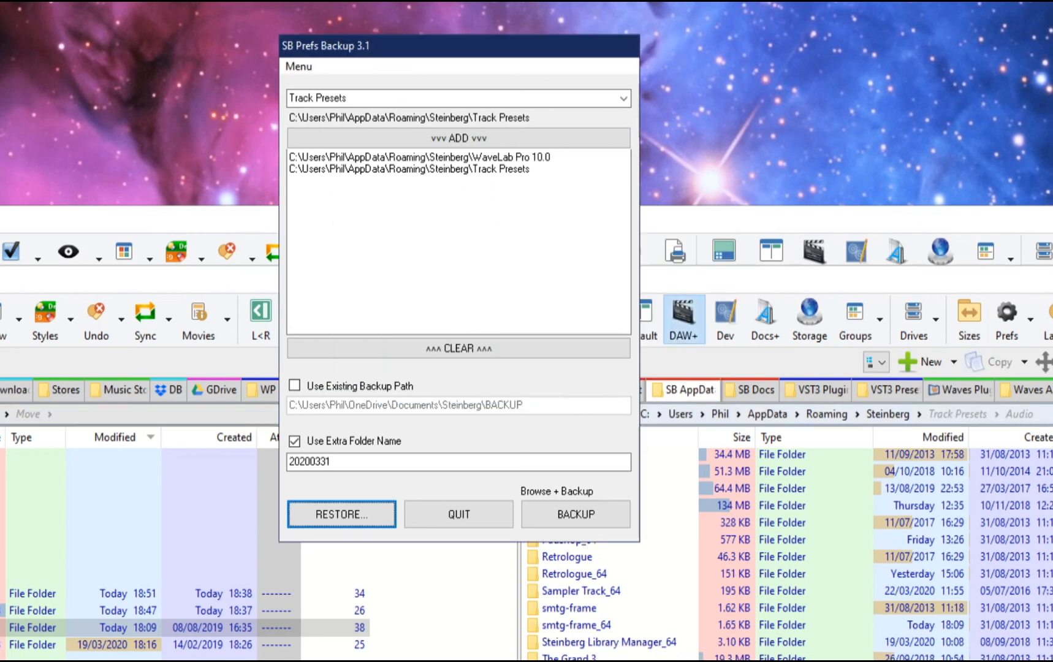
# - View the 20200331 folder inside Prefs Backup in the file manager, then switch back to SB Prefs Backup
pyautogui.doubleClick(32, 593)
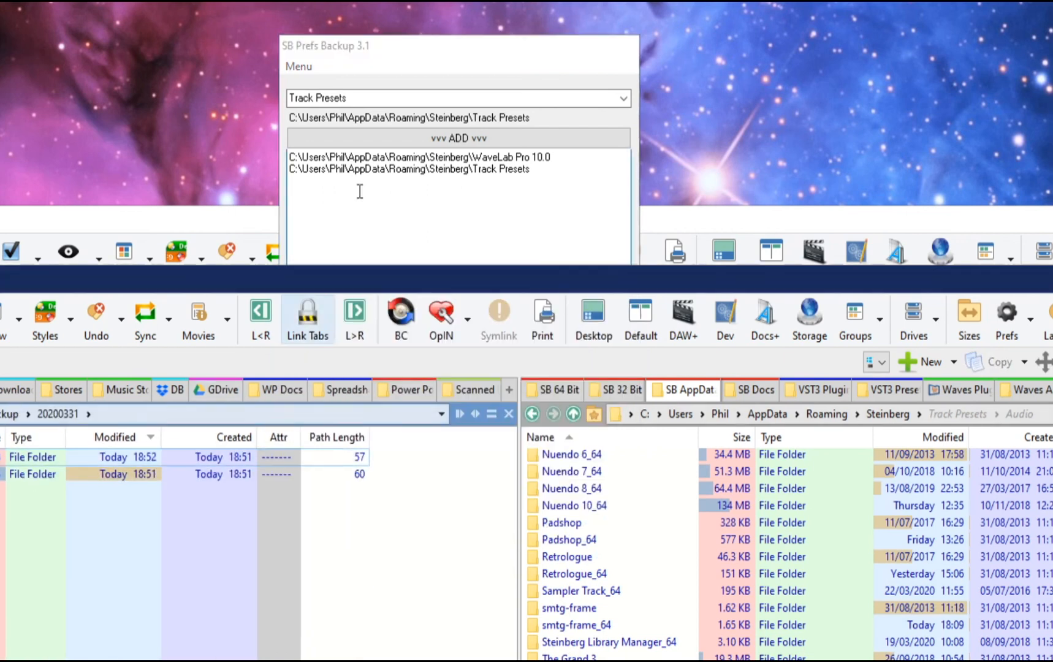
pyautogui.click(425, 57)
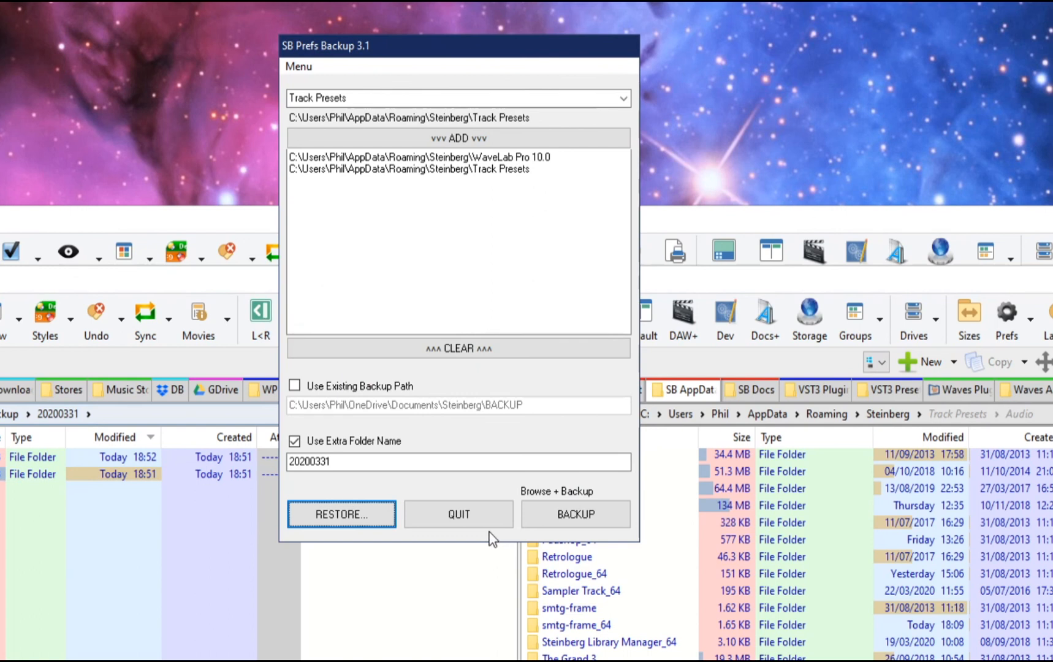